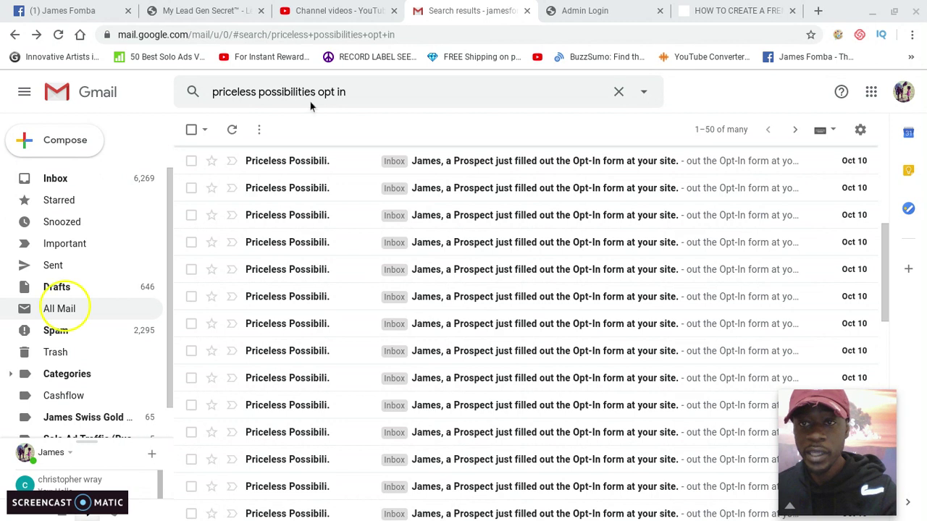
Step: View the Lead Lightning opt-in page and the My Lead Gen Secret sales page
click(724, 7)
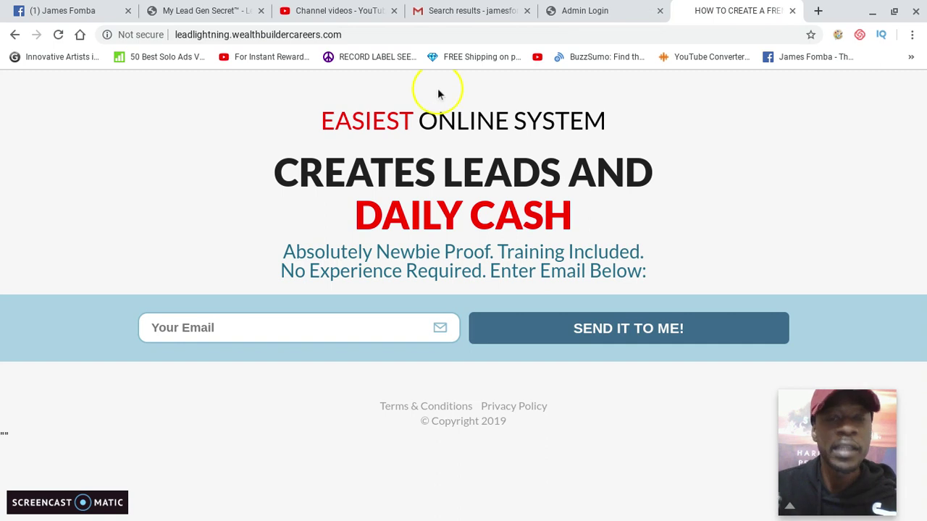
click(210, 5)
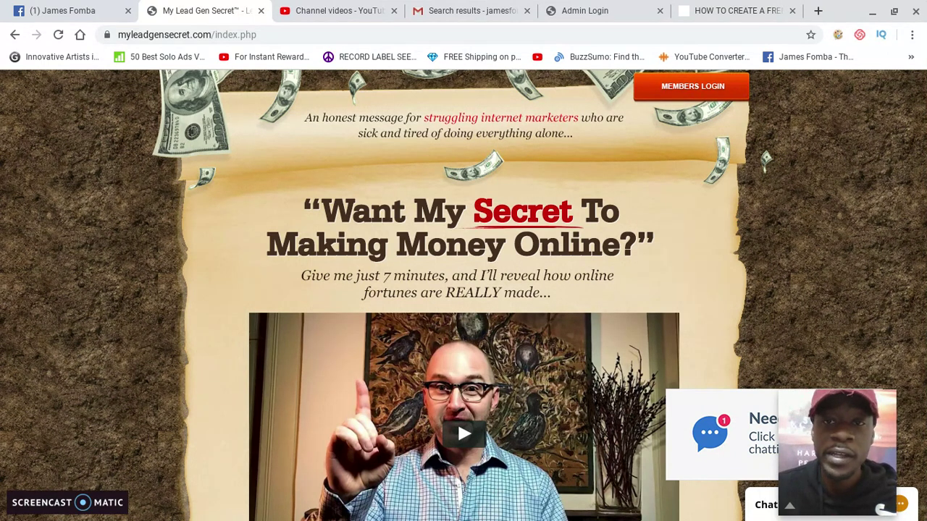
Step: Switch to the Power Lead System admin page and log in with the filled-in credentials
click(563, 5)
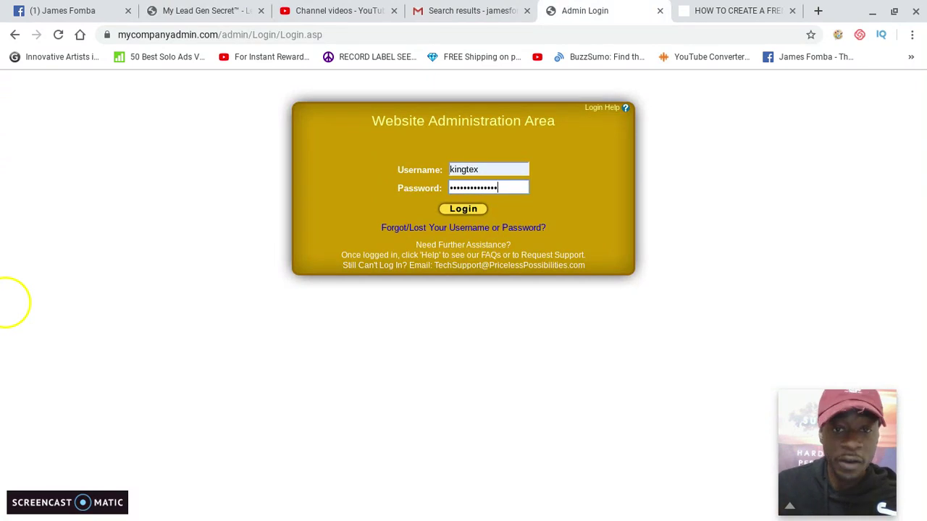
click(461, 208)
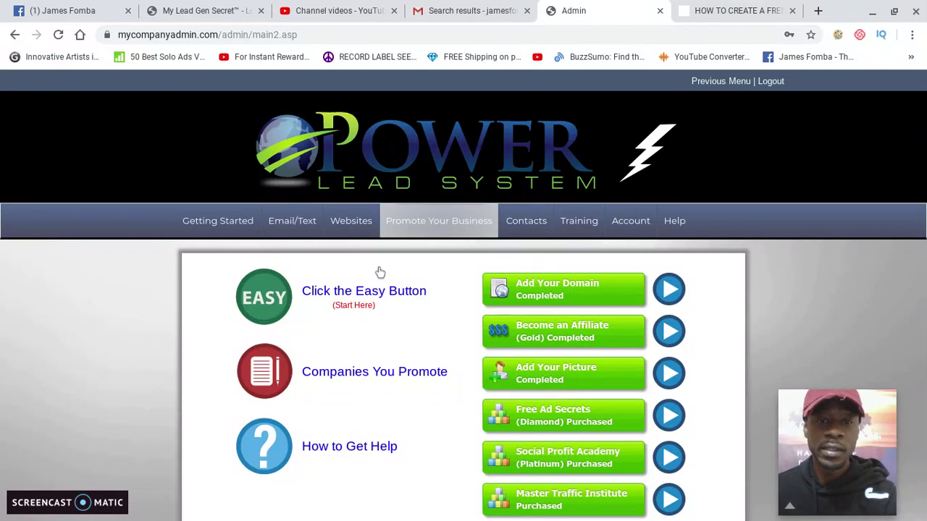
Step: Open the Easy getting-started guide and show Referral Link 'A' for promoting Lead Lightning
click(444, 221)
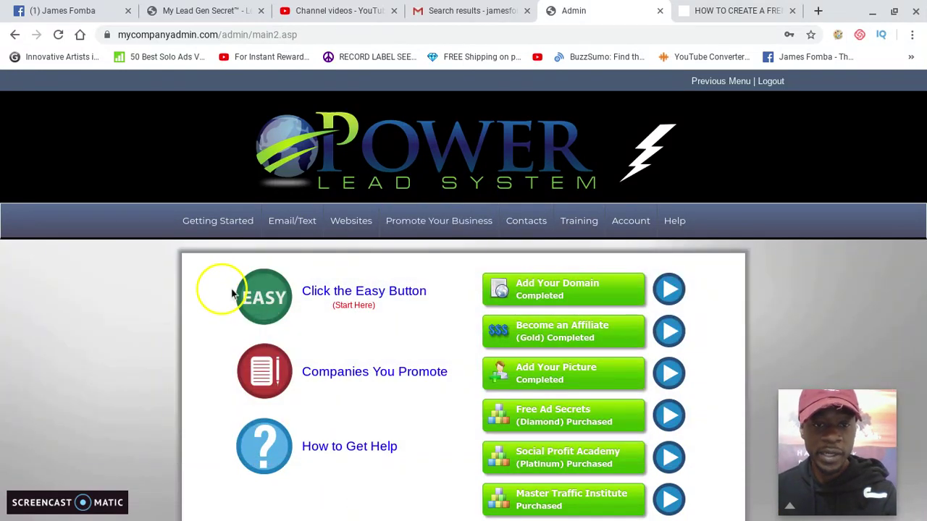
click(260, 302)
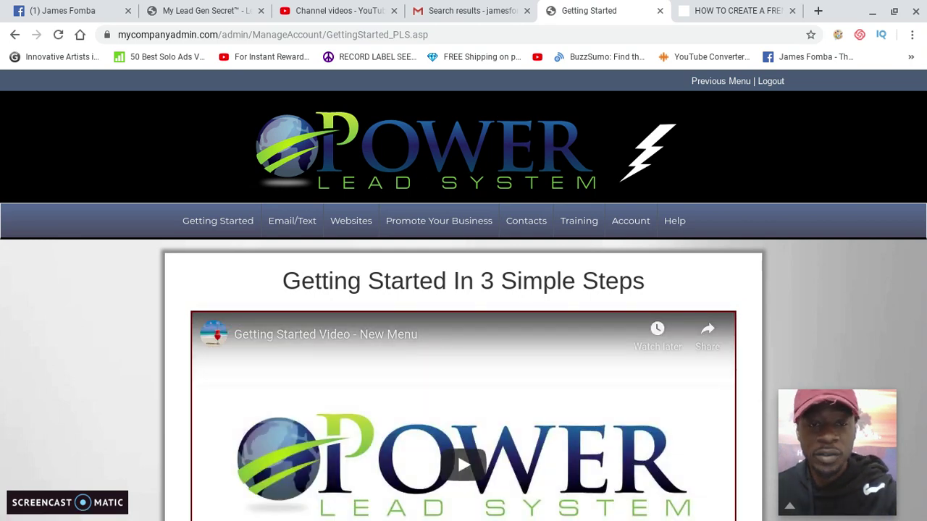
scroll(463, 325, down, 3)
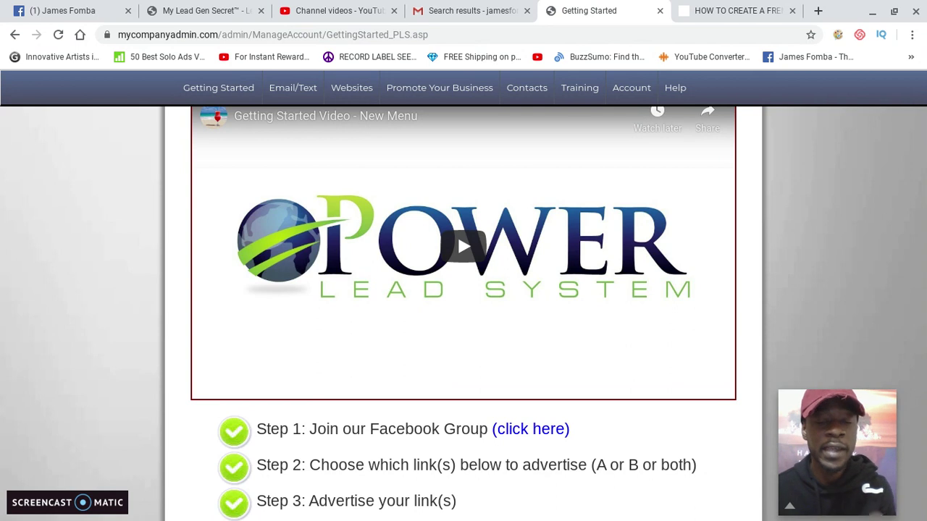
scroll(90, 326, down, 2)
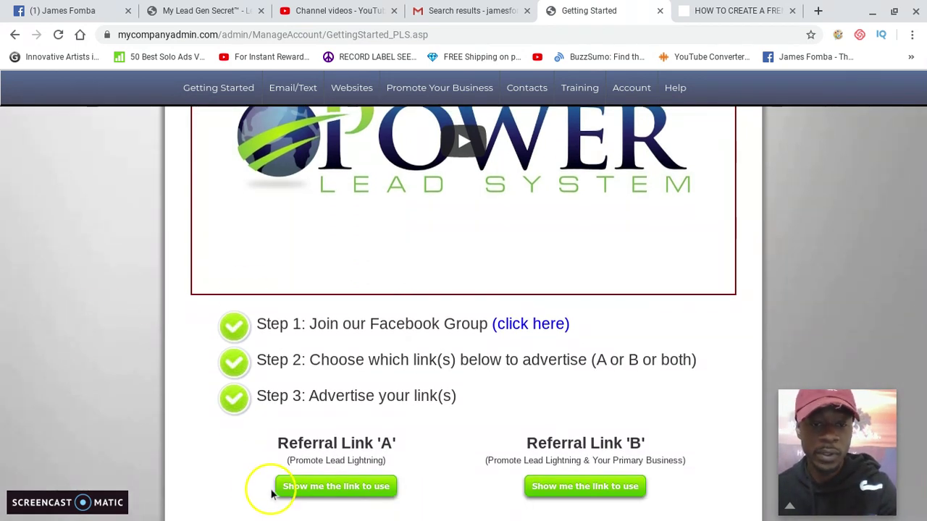
click(326, 486)
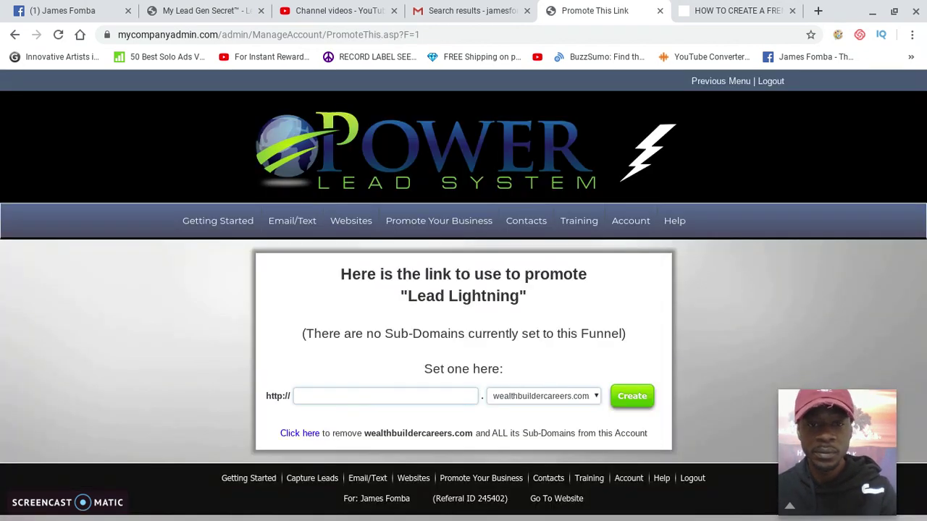
Step: Create the sub-domain "leadlight" on wealthbuildercareers.com for the Lead Lightning funnel, open its page and select the web address
click(347, 400)
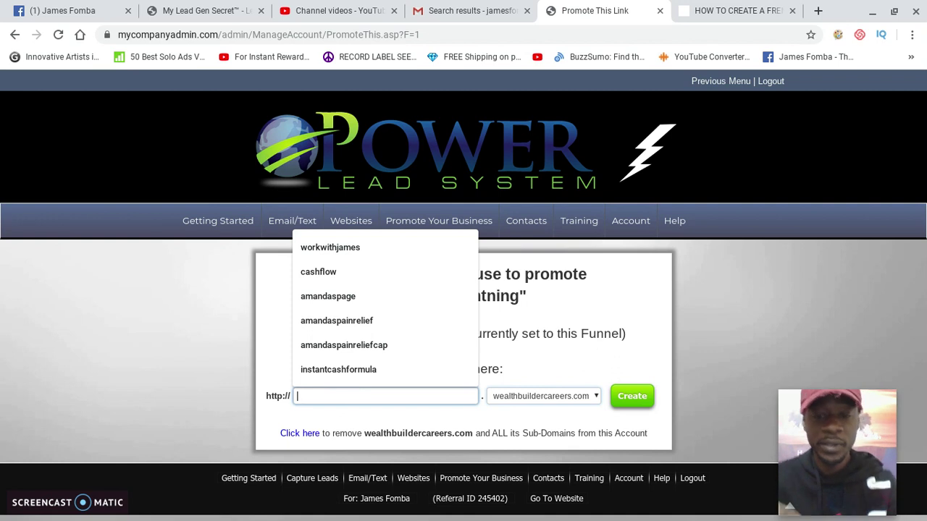
text(lead)
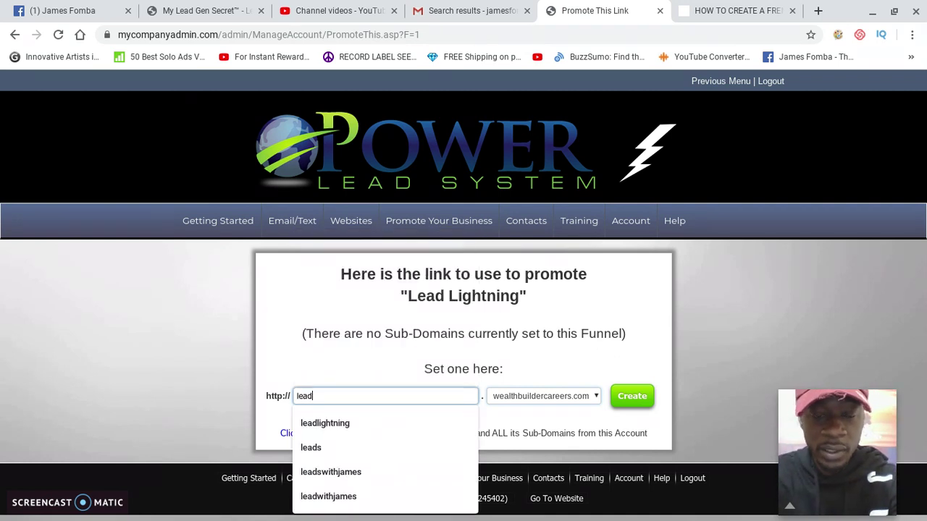
text(light)
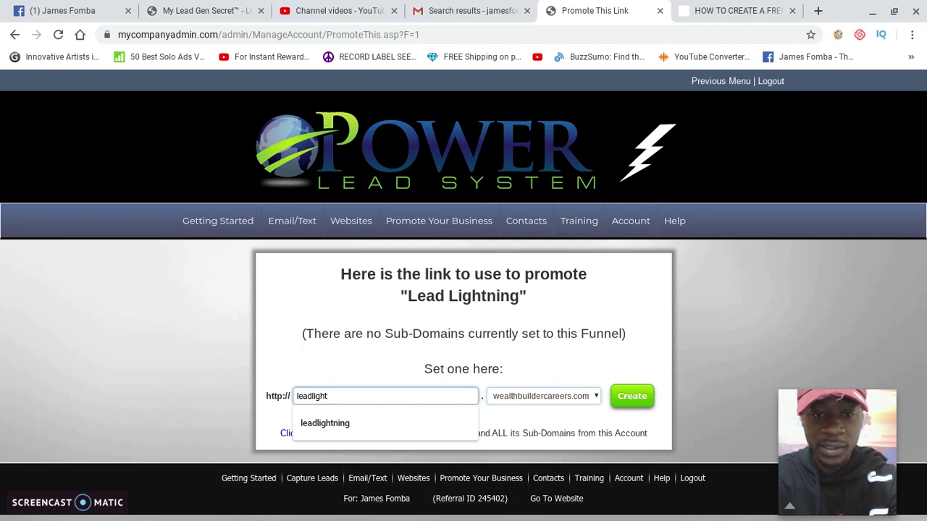
click(643, 400)
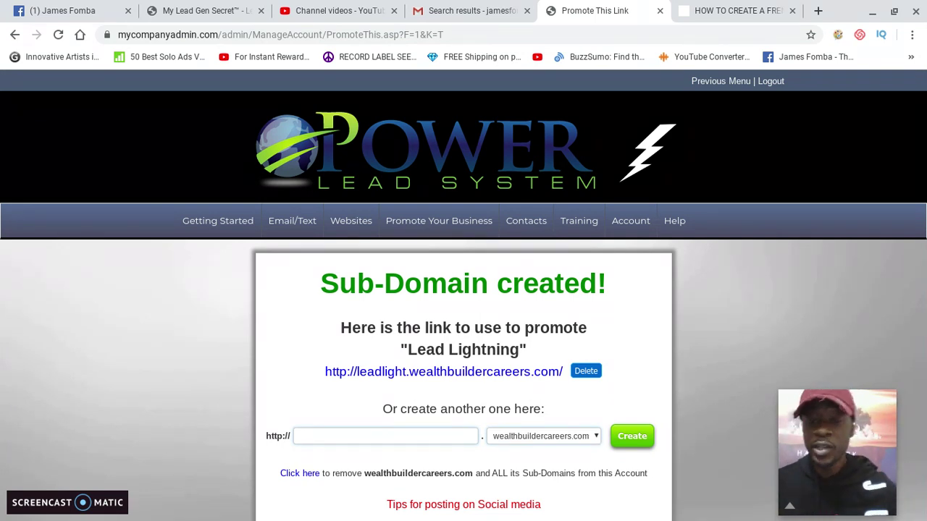
click(496, 377)
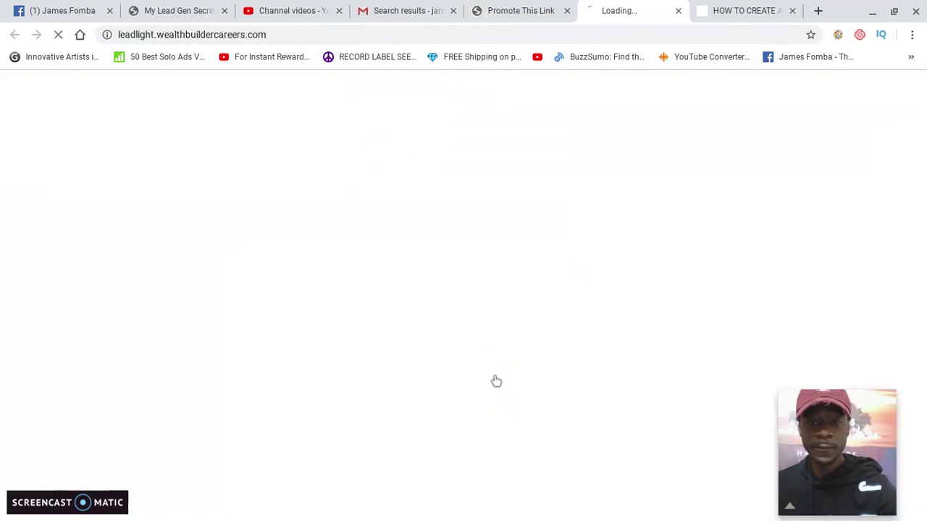
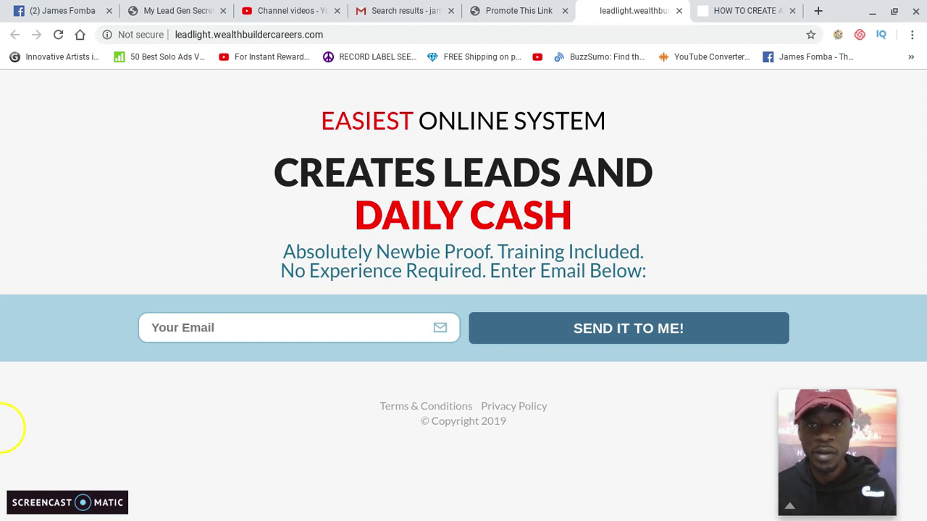
click(286, 38)
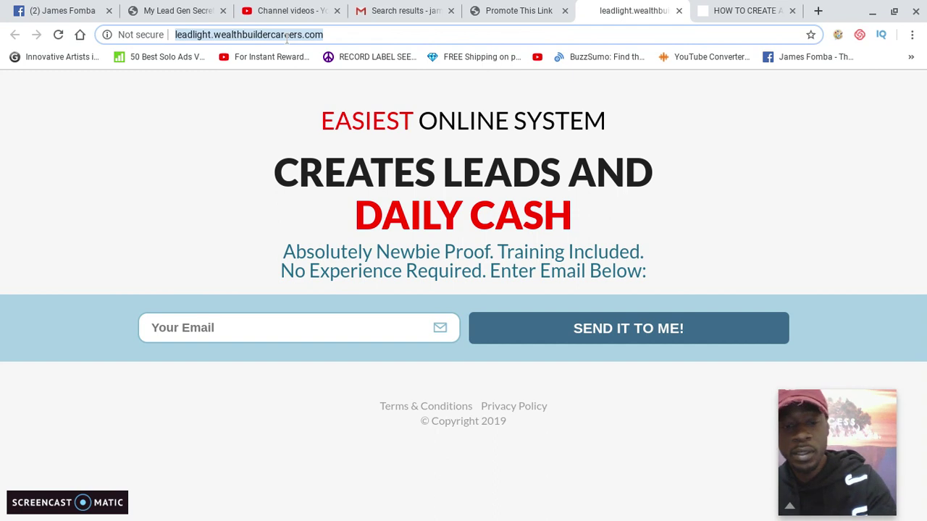
Step: Switch to My Lead Gen Secret and log in to the members area with the filled-in credentials
click(204, 6)
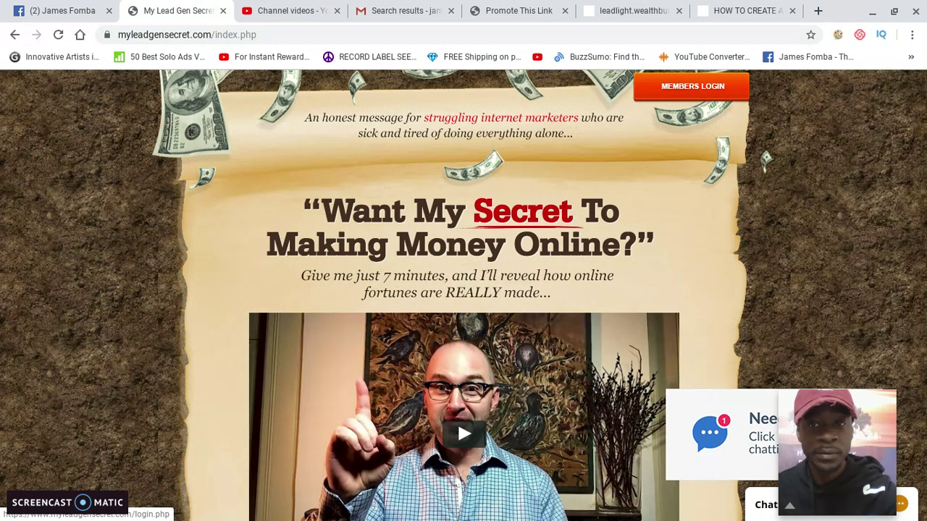
click(663, 91)
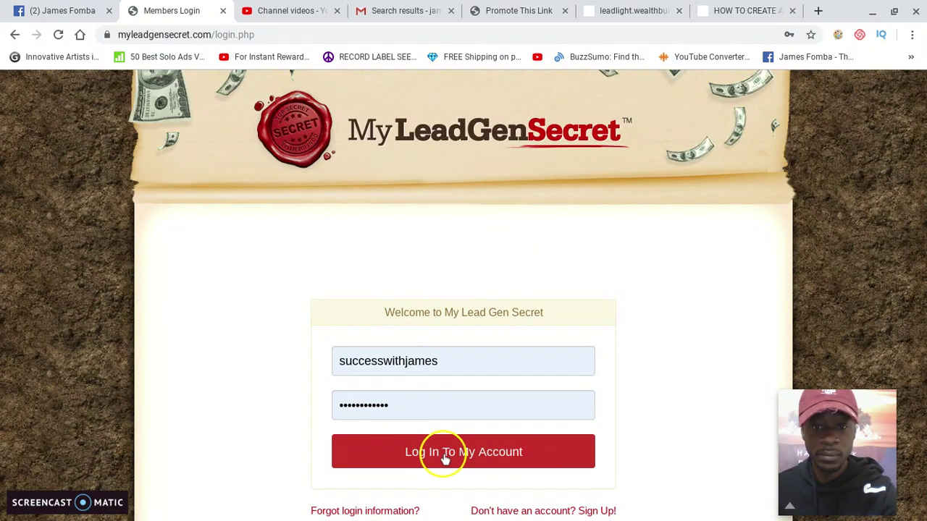
click(444, 458)
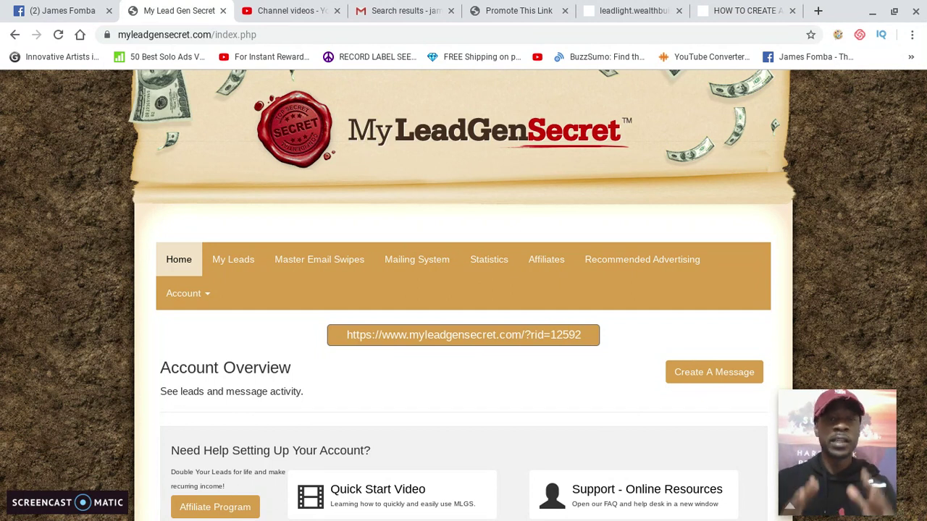
Step: Browse the October 02nd, 2019 leads in My Leads and close their detail list
scroll(463, 295, down, 1)
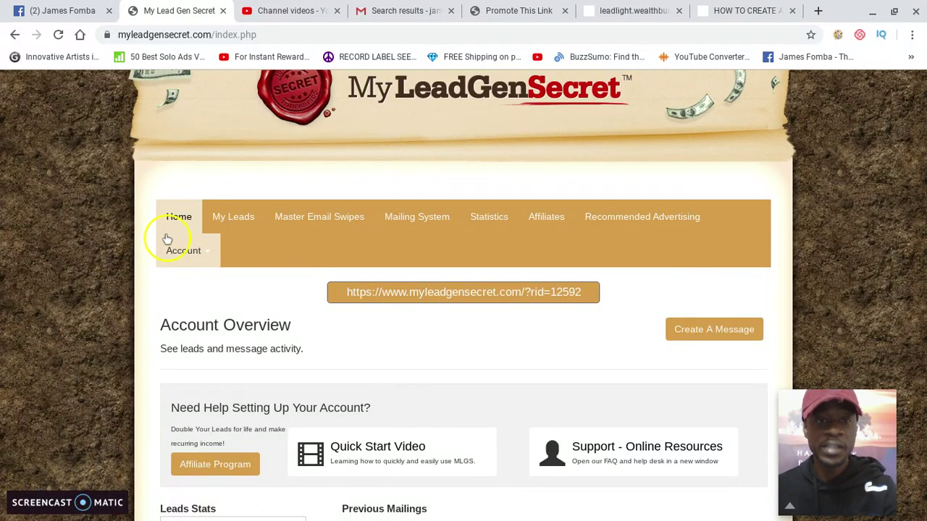
click(223, 214)
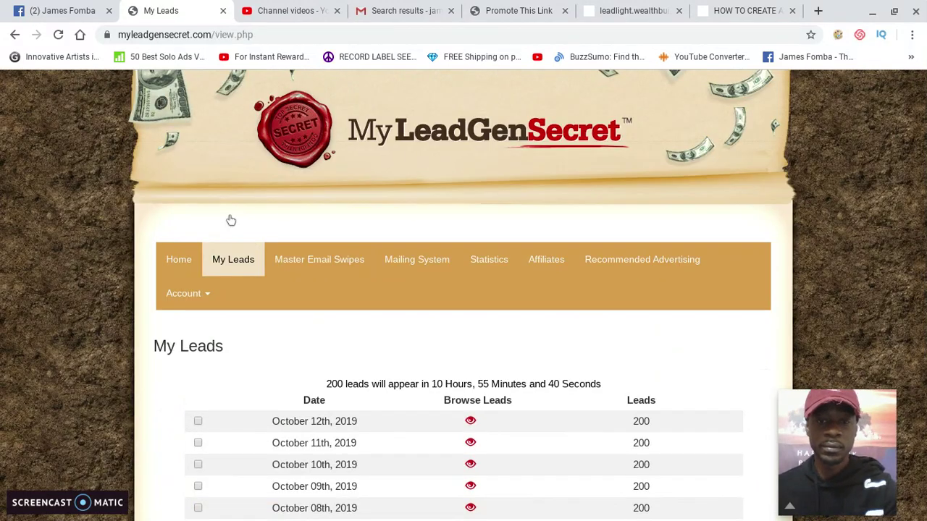
scroll(229, 220, down, 3)
scroll(463, 295, down, 1)
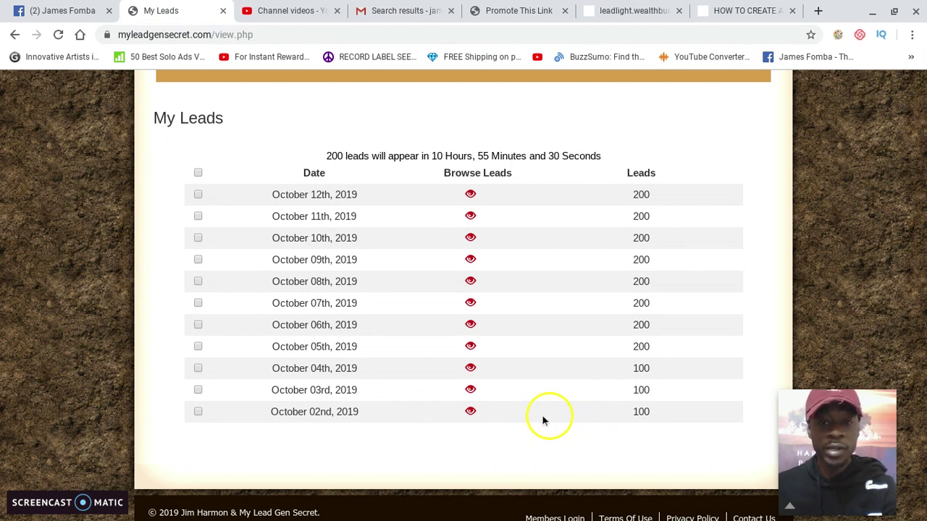
click(471, 414)
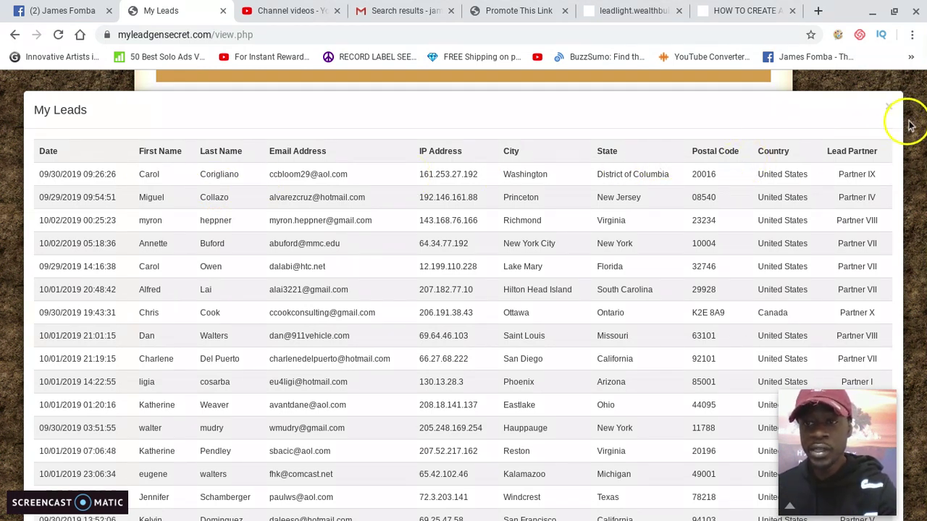
click(889, 107)
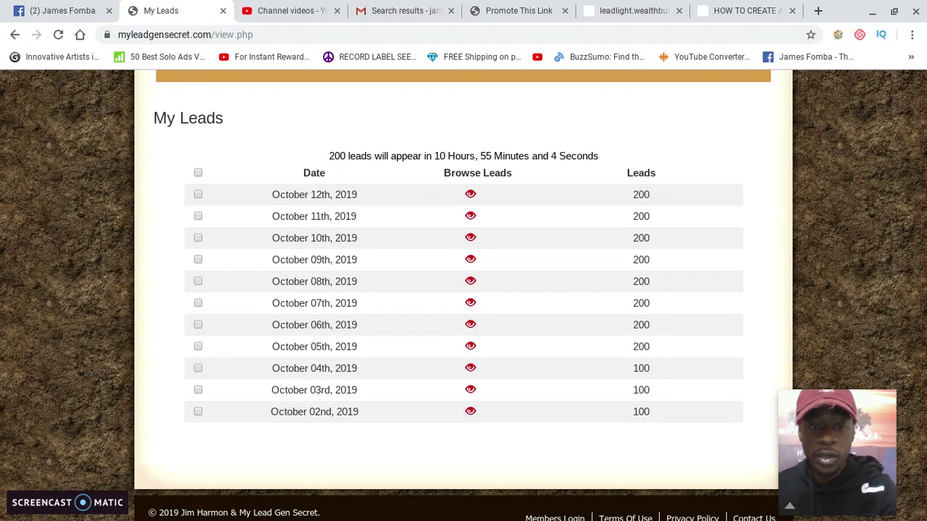
Step: Try selecting the October 02nd leads and all lead dates for download, clearing both selections
click(199, 413)
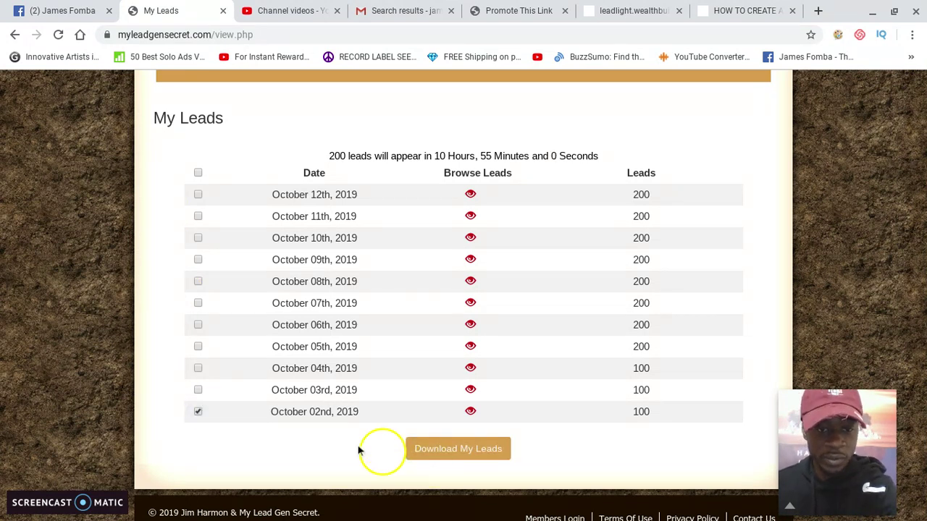
click(198, 411)
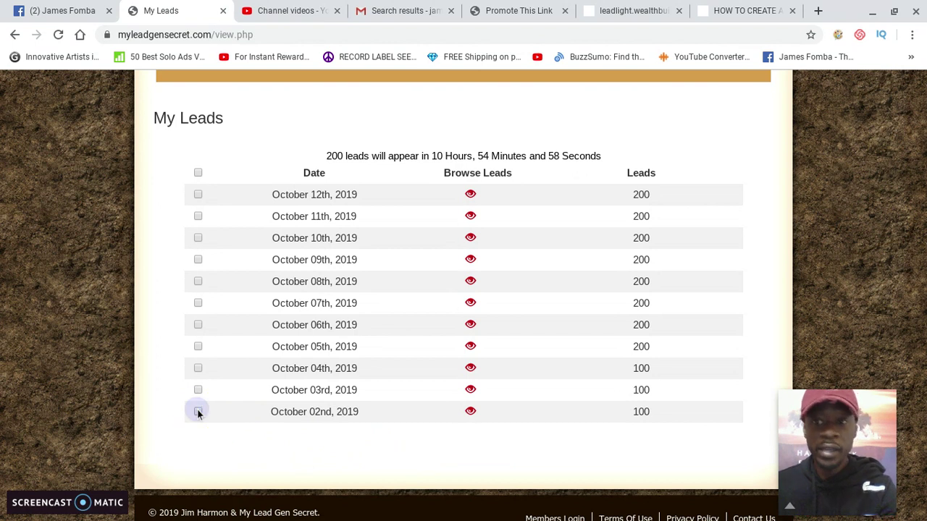
click(202, 172)
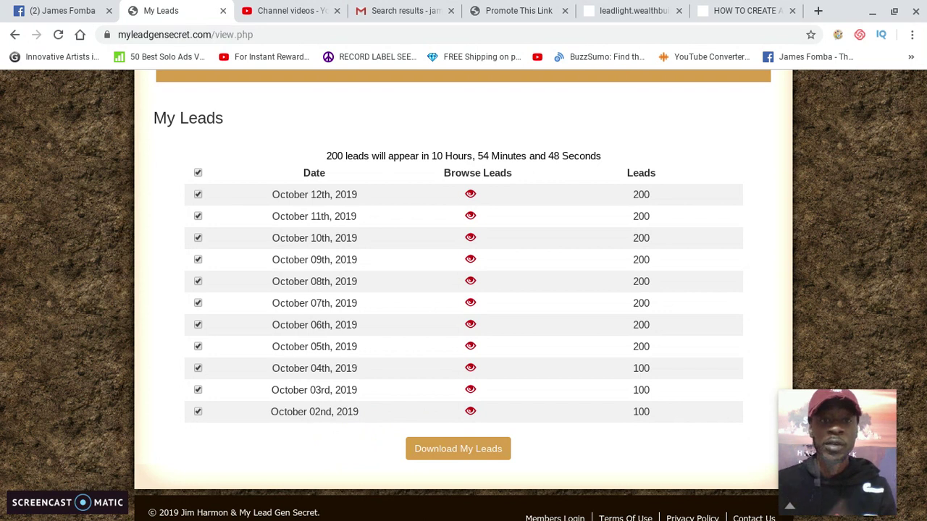
click(198, 175)
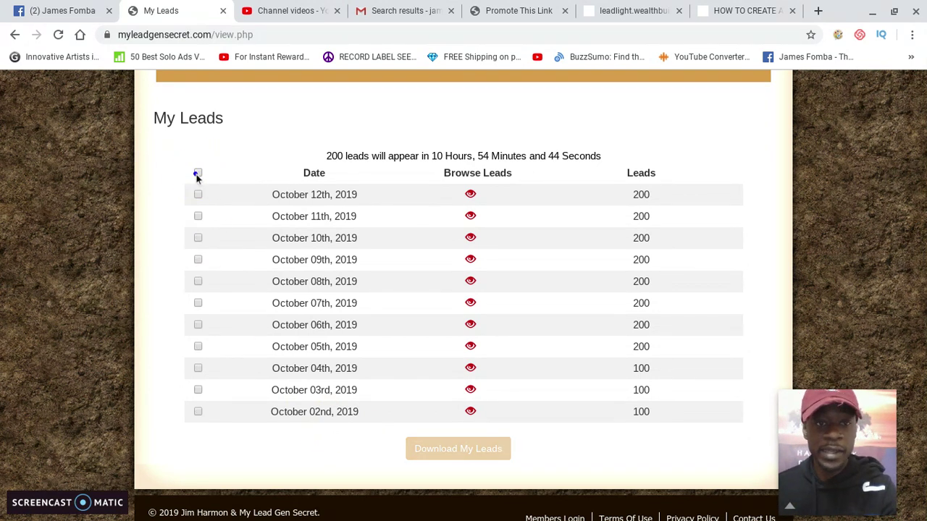
Step: Open the Mailing System and select all dated lead batches for the mailing
scroll(217, 159, up, 3)
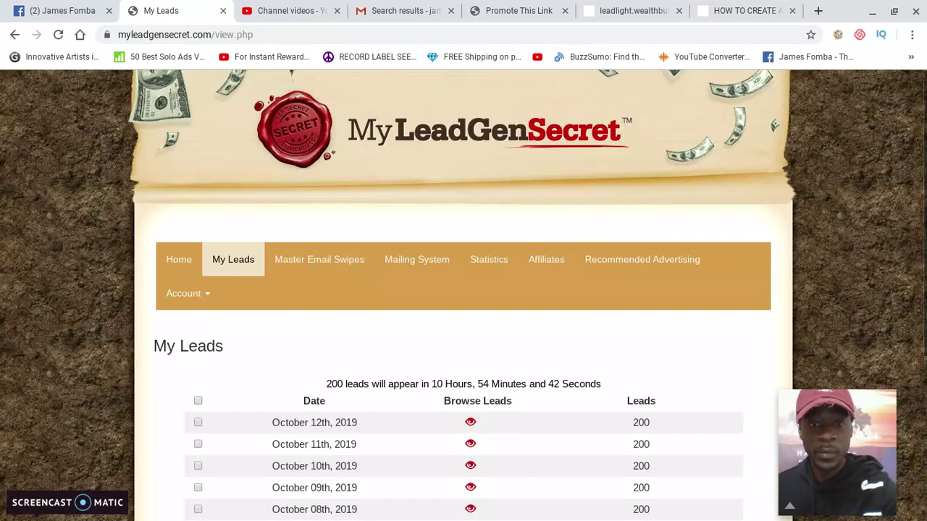
click(429, 269)
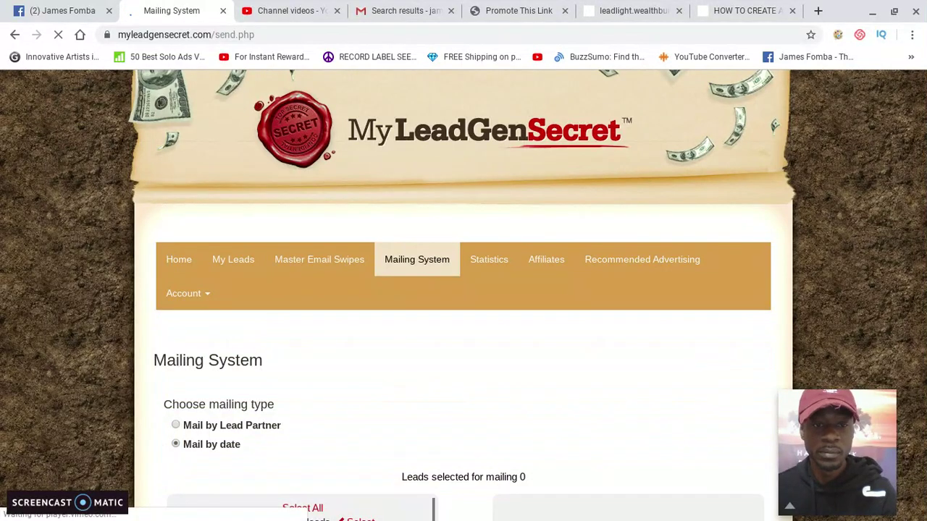
scroll(464, 290, down, 3)
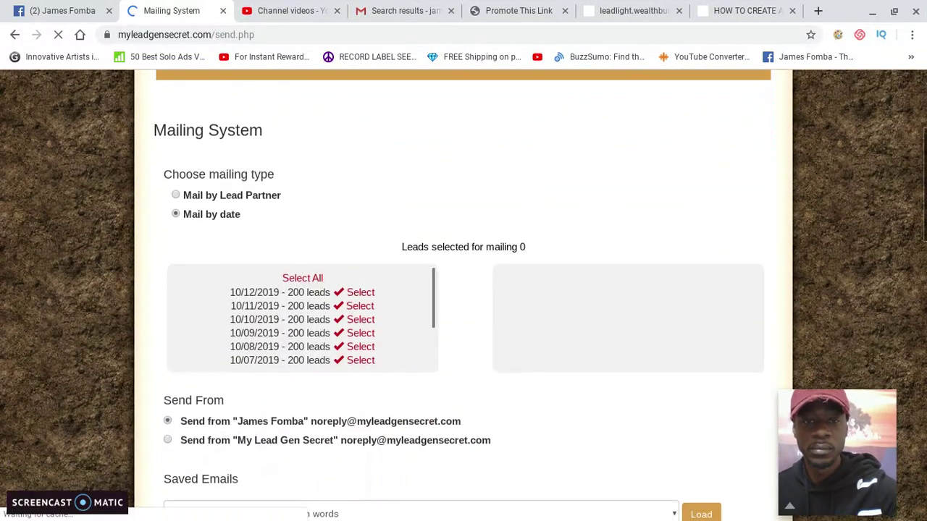
scroll(464, 290, up, 1)
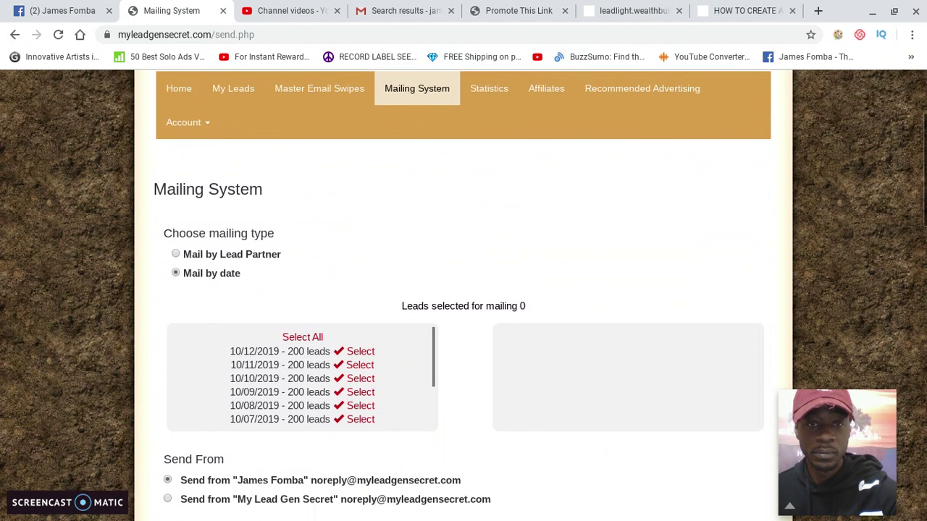
scroll(464, 295, down, 1)
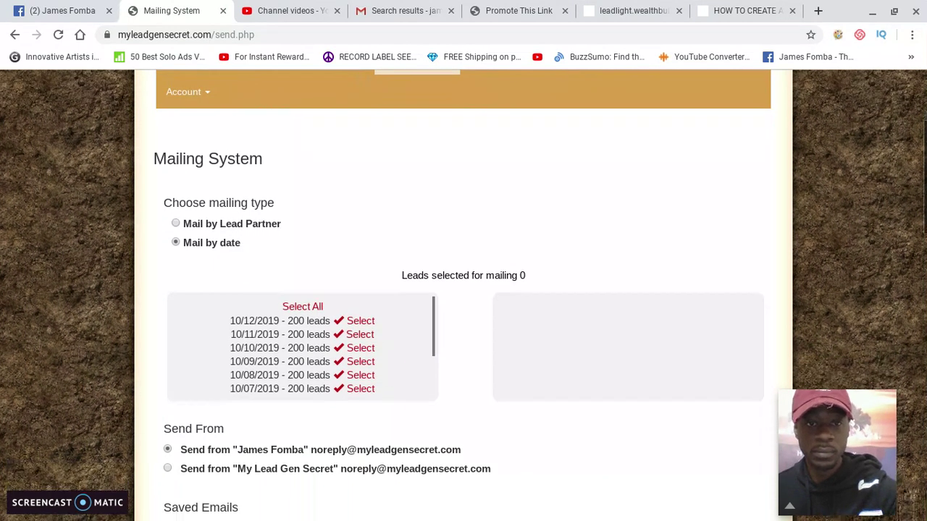
click(302, 307)
Step: Switch from the mailing's empty subject field to Power Lead System and open the Email Swipe Copy page
scroll(463, 295, down, 3)
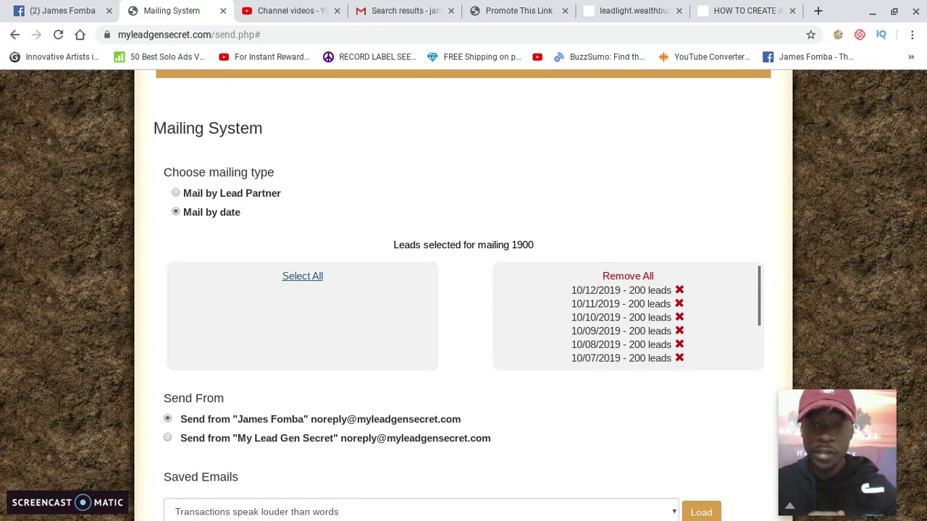
scroll(463, 295, down, 5)
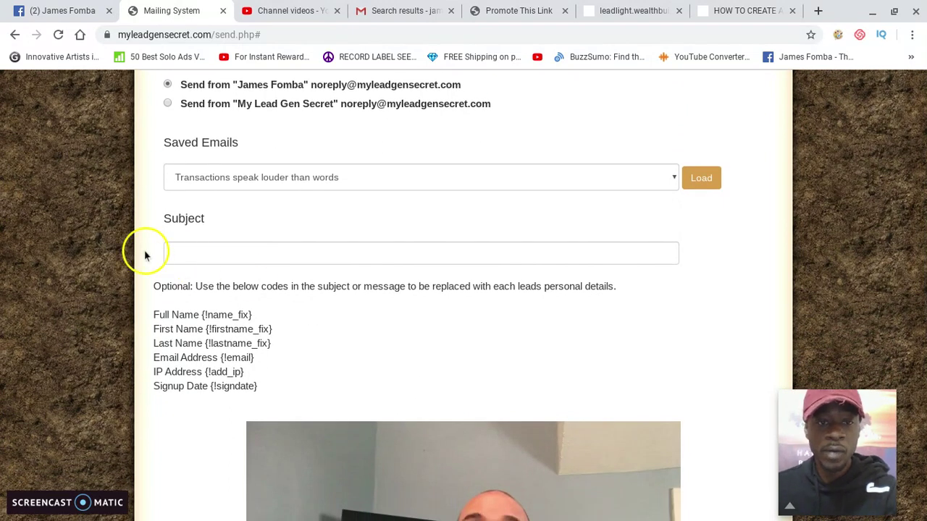
click(186, 254)
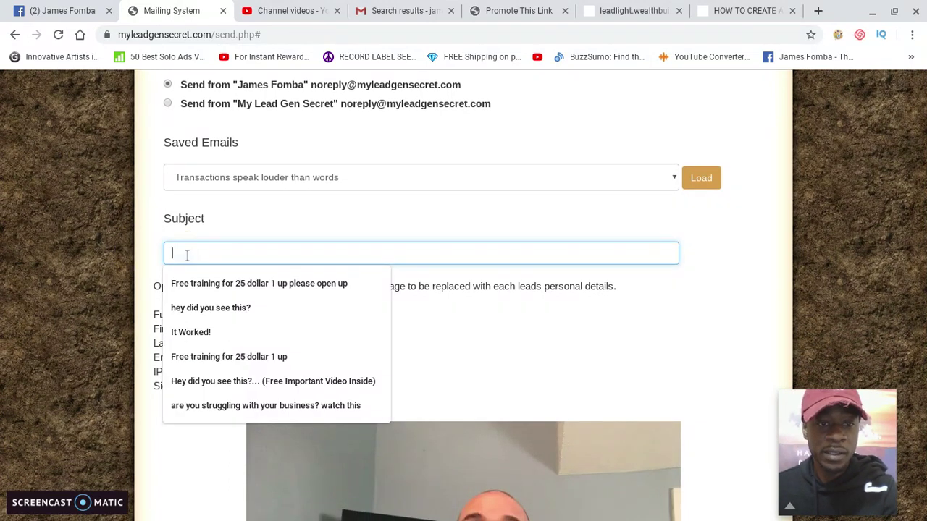
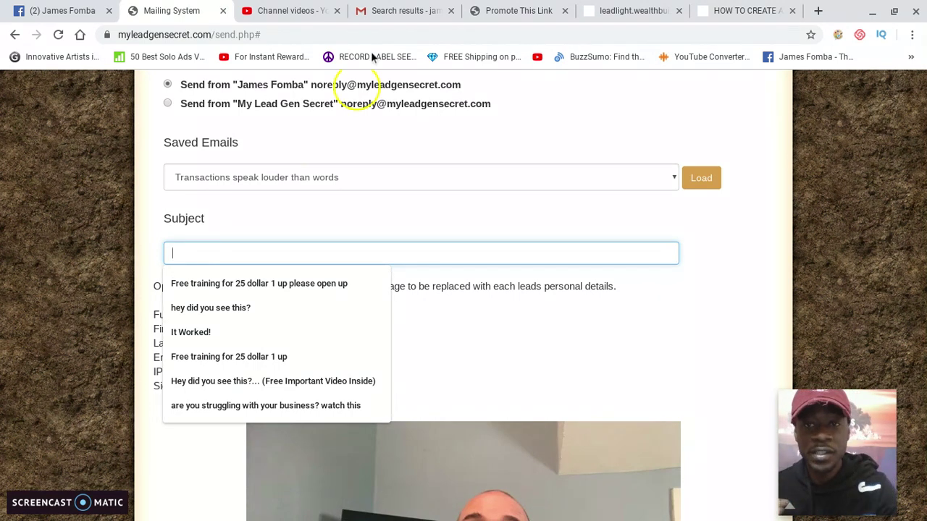
click(513, 9)
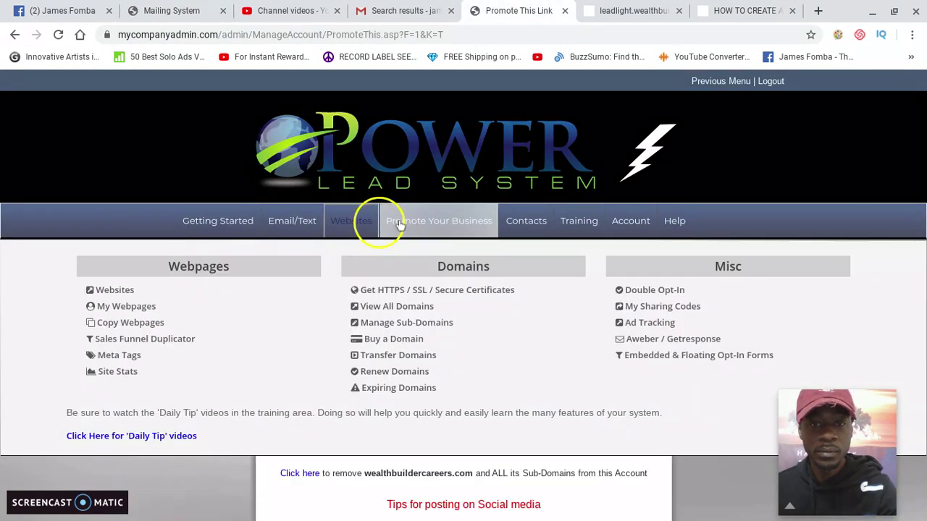
mouse_move(402, 225)
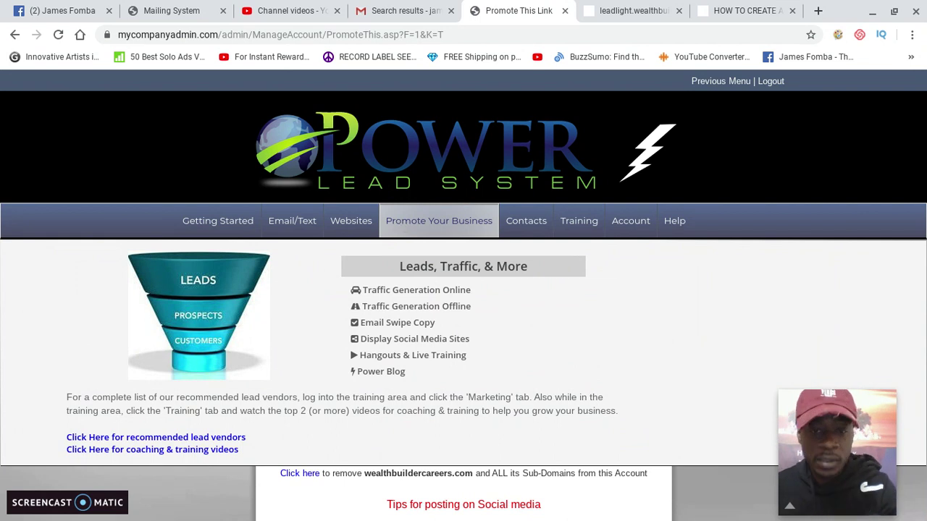
click(389, 327)
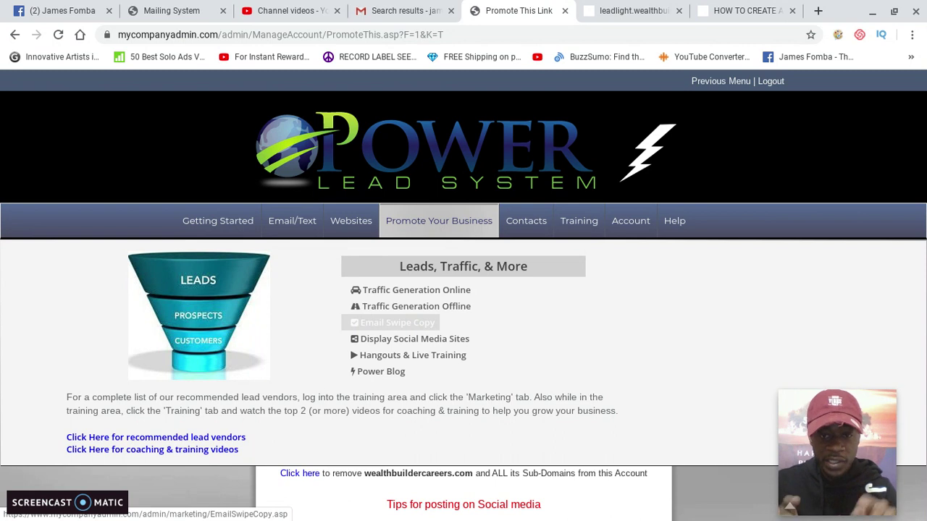
click(389, 326)
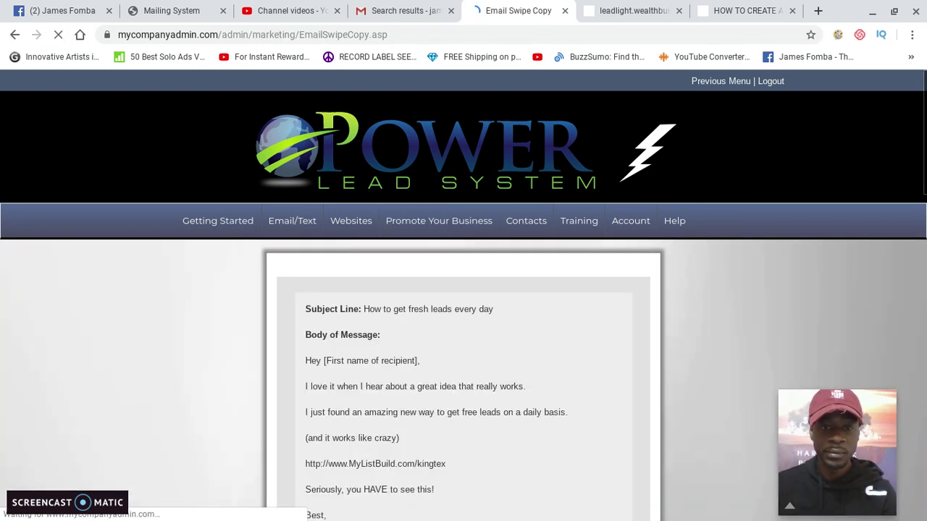
Step: Copy the first swipe's subject line, "How to get fresh leads every day", into the mailing's subject in My Lead Gen Secret
scroll(388, 327, down, 1)
scroll(464, 295, down, 1)
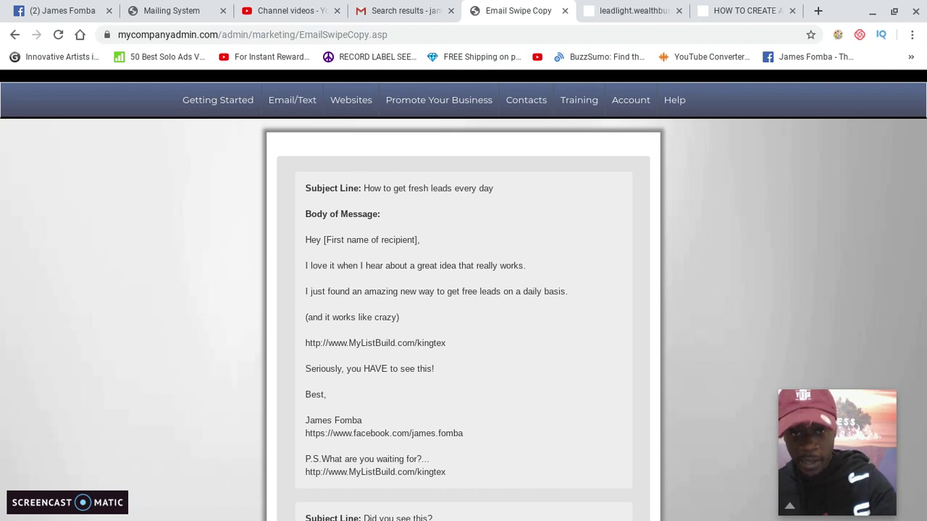
drag(364, 188, 498, 195)
key(ctrl+c)
right_click(498, 194)
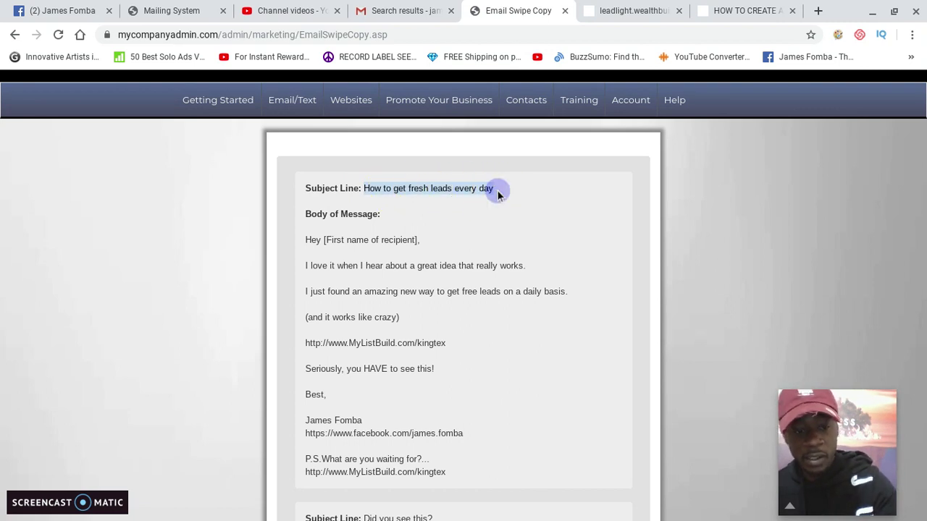
click(187, 9)
click(183, 250)
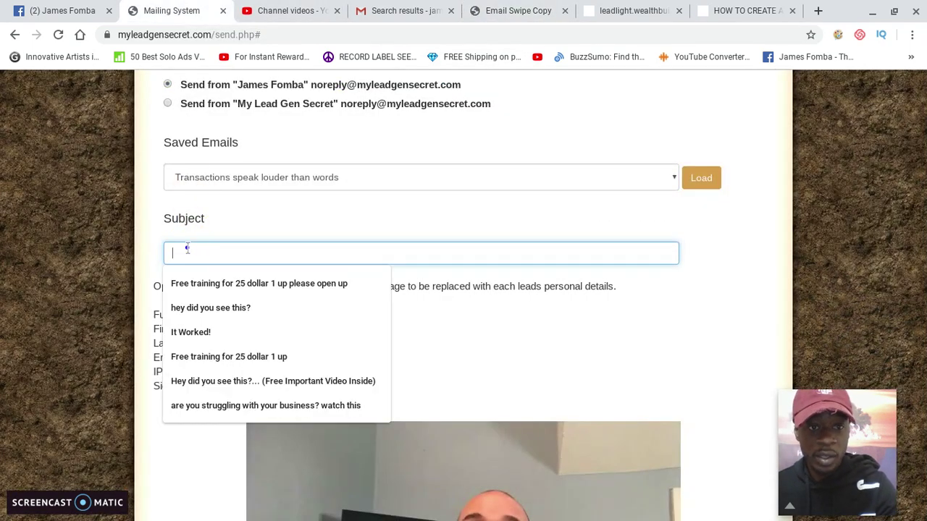
key(ctrl+v)
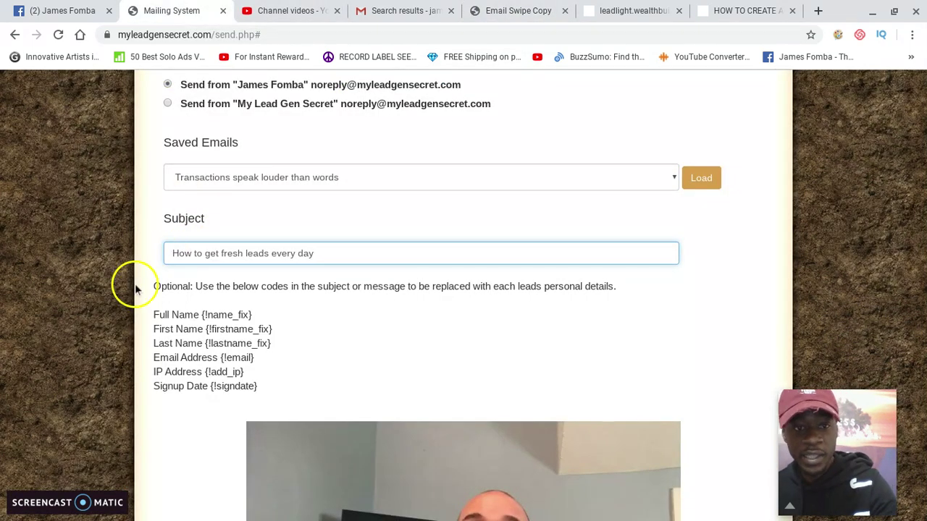
Step: Delete all the placeholder instruction text from the mailing's message body
scroll(201, 355, down, 3)
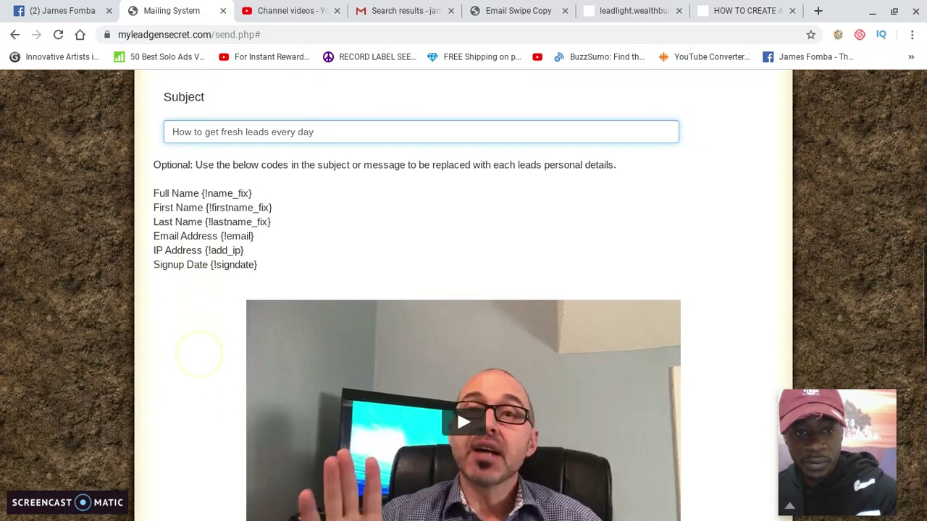
scroll(184, 376, down, 5)
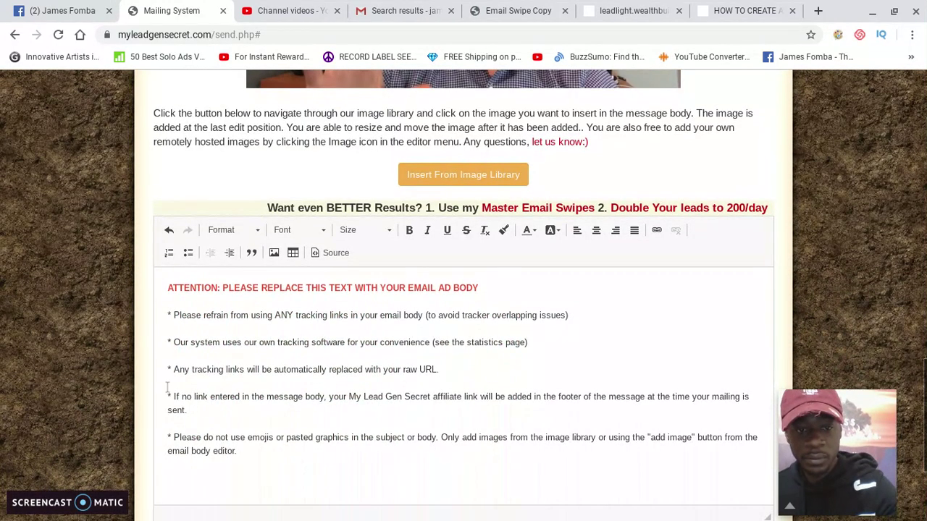
drag(290, 463, 153, 285)
key(BackSpace)
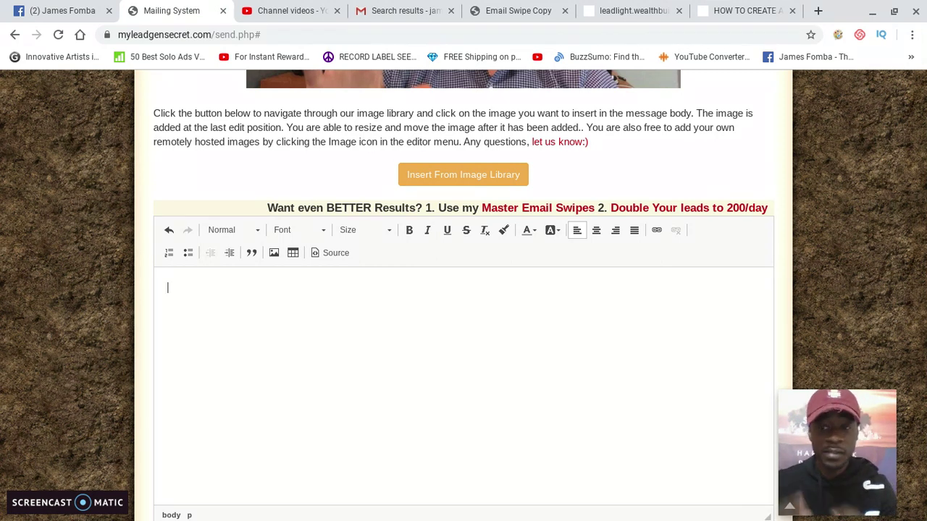
Step: Copy the first swipe's message from the greeting through the Facebook link, without the P.S., into the empty mailing body
click(497, 4)
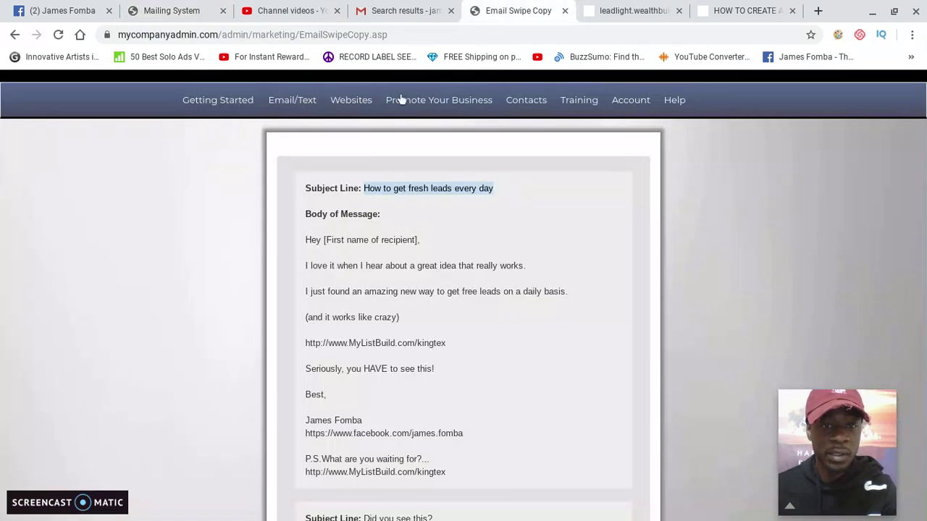
triple_click(310, 240)
drag(323, 262, 471, 434)
key(ctrl+c)
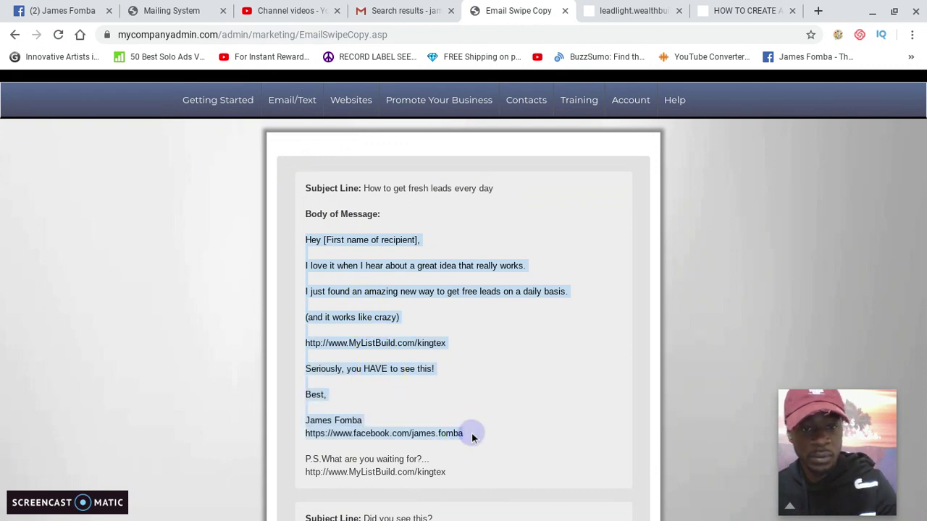
click(167, 9)
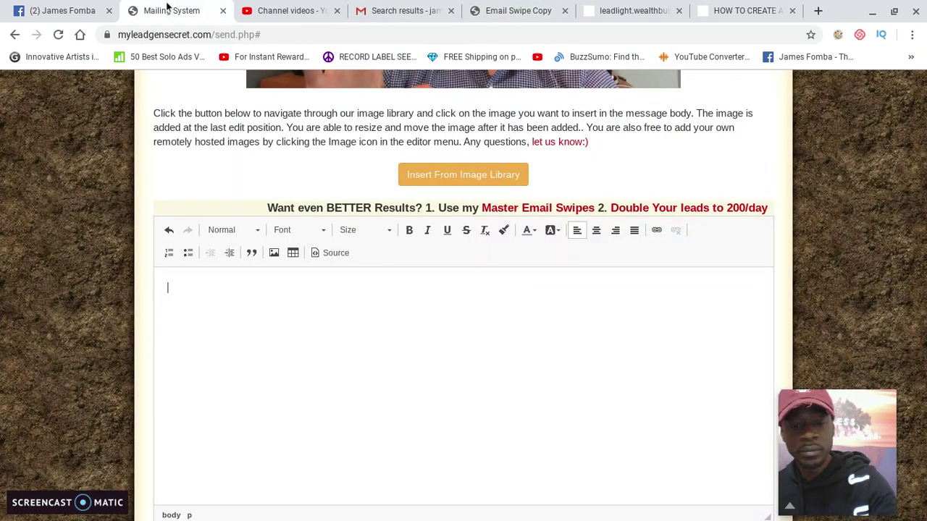
key(ctrl+v)
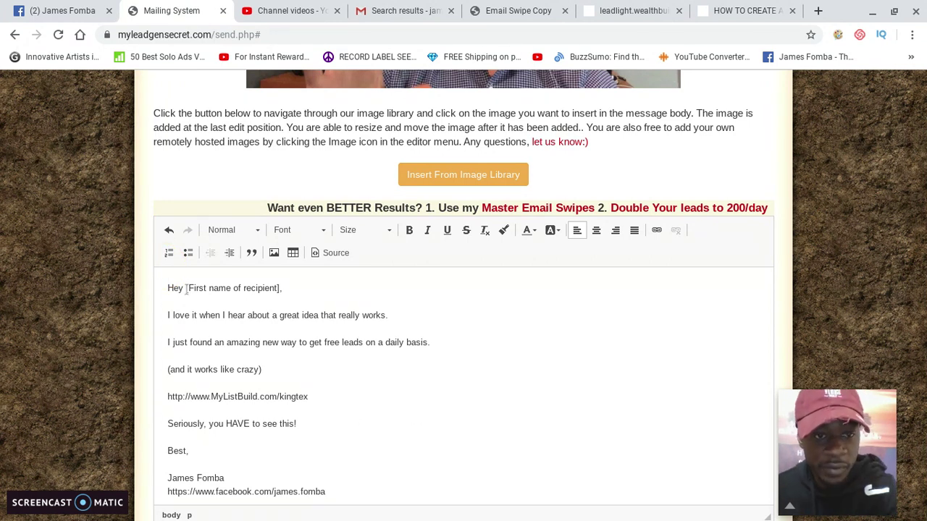
Step: Replace the "[First name of recipient]," placeholder in the greeting with the first-name code {!firstname_fix}
drag(185, 288, 278, 292)
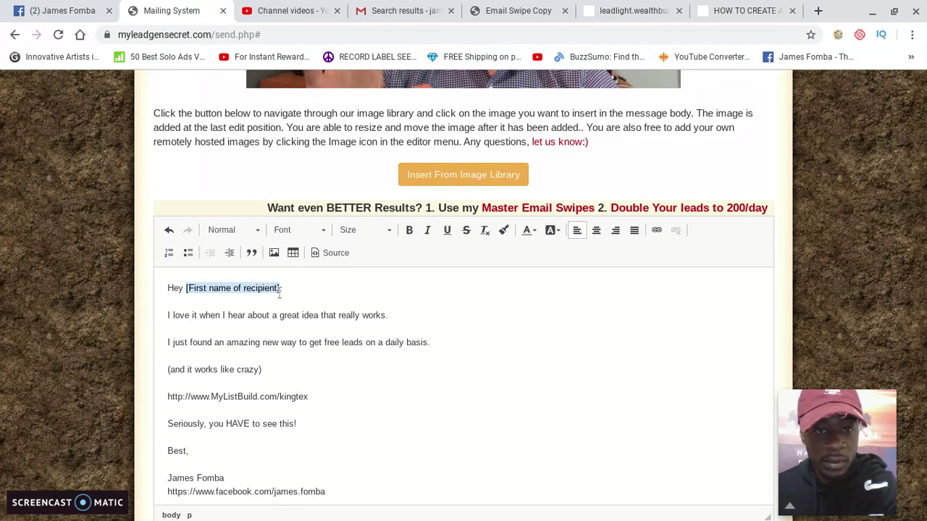
key(BackSpace)
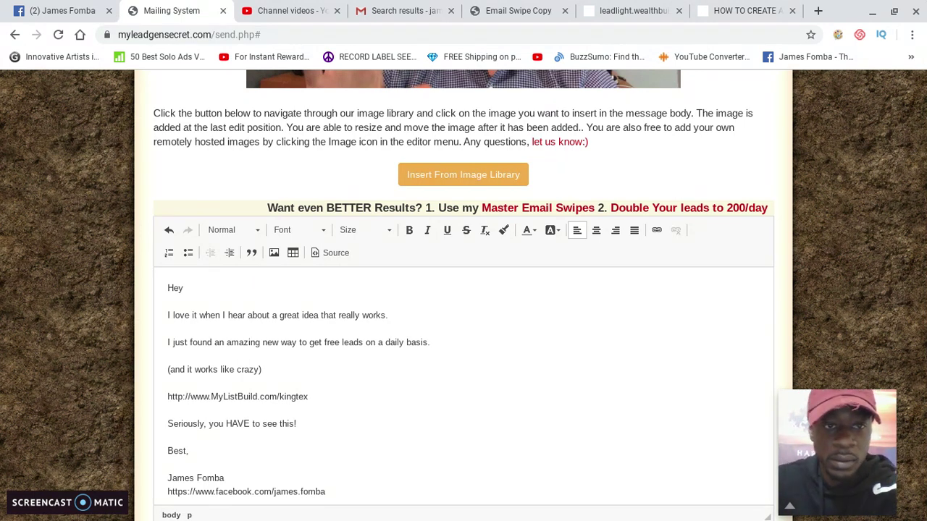
scroll(464, 296, up, 6)
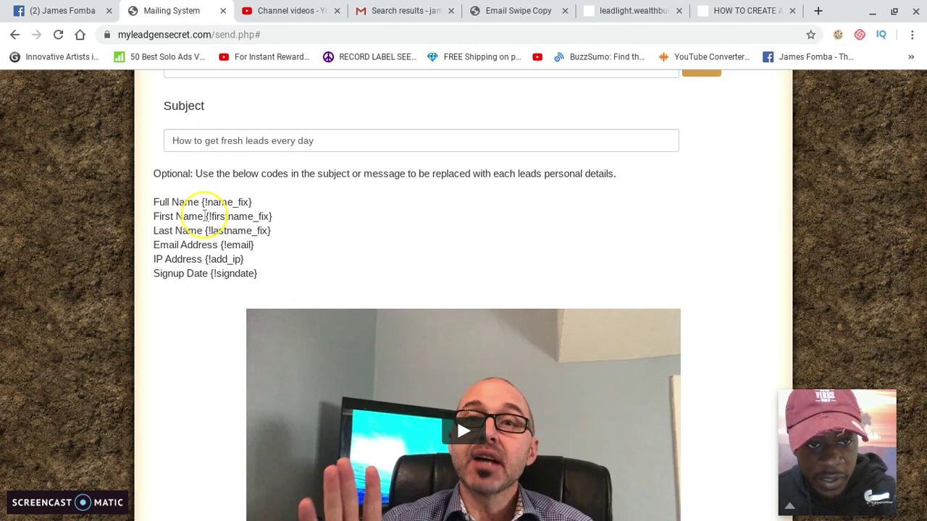
drag(206, 215, 274, 221)
key(ctrl+c)
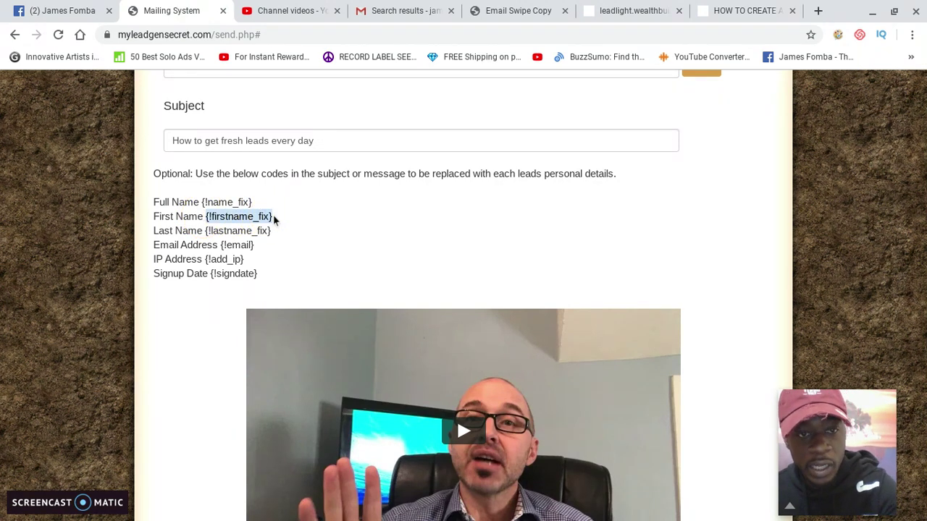
scroll(274, 220, down, 6)
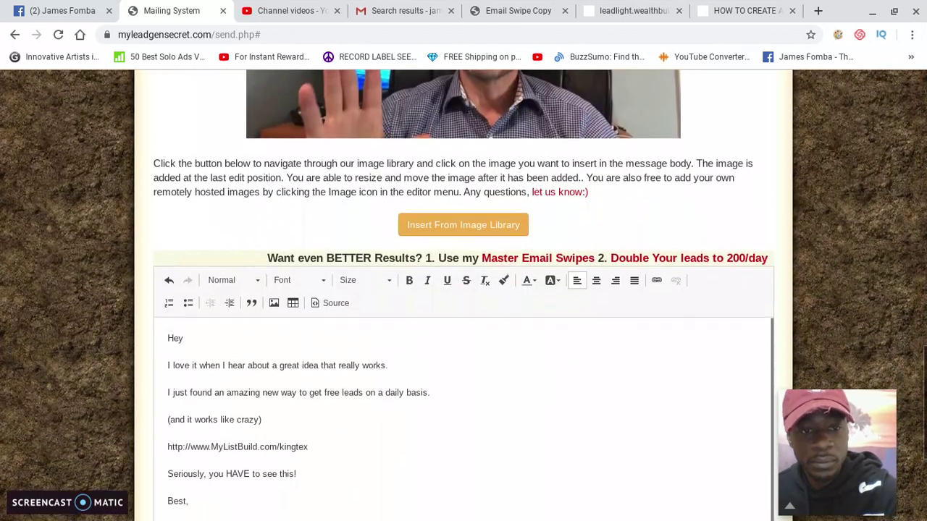
click(186, 336)
key(ctrl+v)
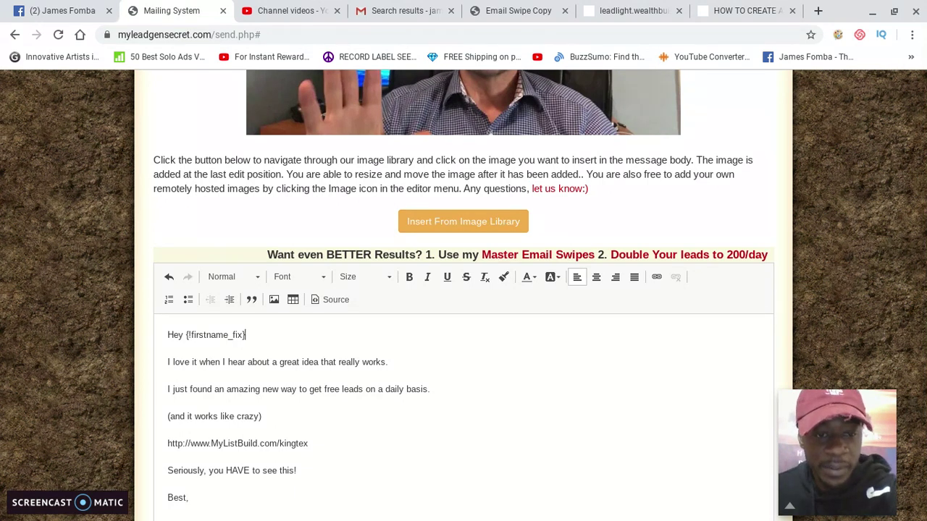
Step: Delete the MyListBuild link and its empty line below "(and it works like crazy)" in the message body
scroll(464, 290, down, 1)
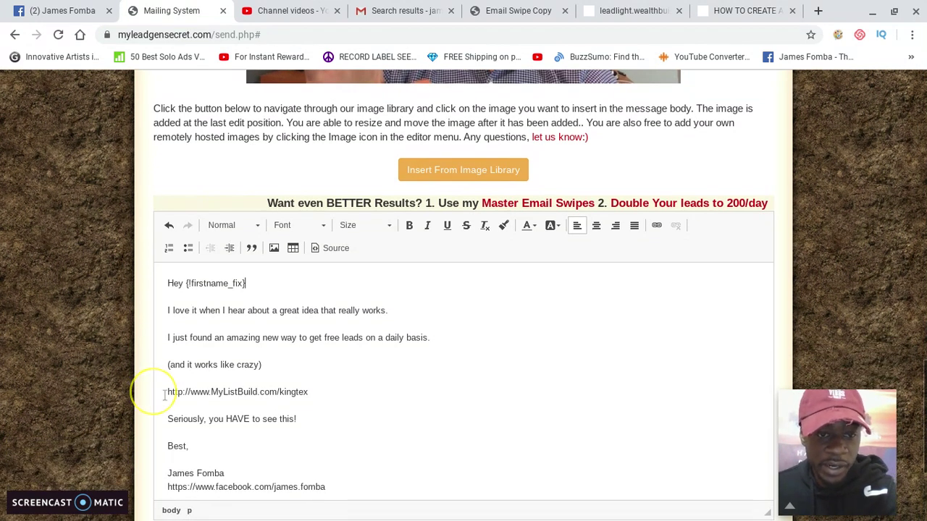
drag(168, 394, 233, 396)
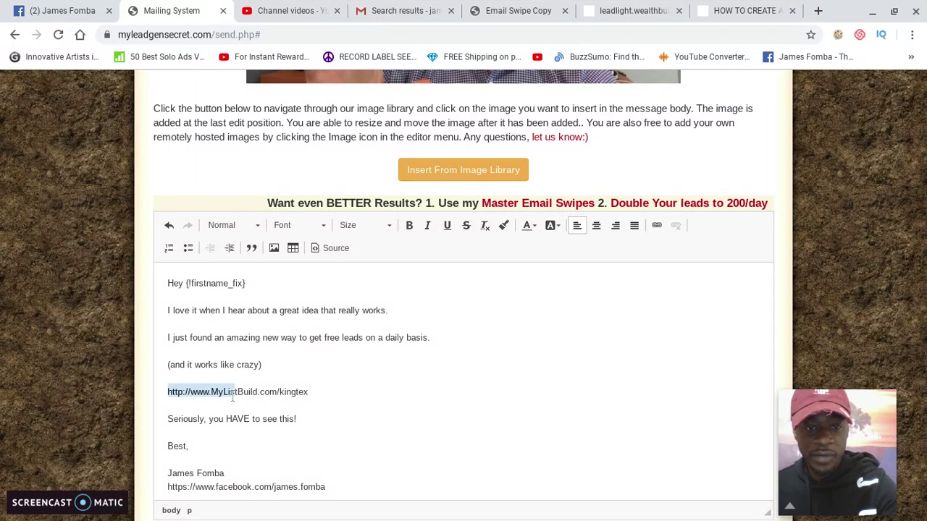
click(314, 390)
drag(314, 391, 168, 395)
key(Delete)
key(Delete)
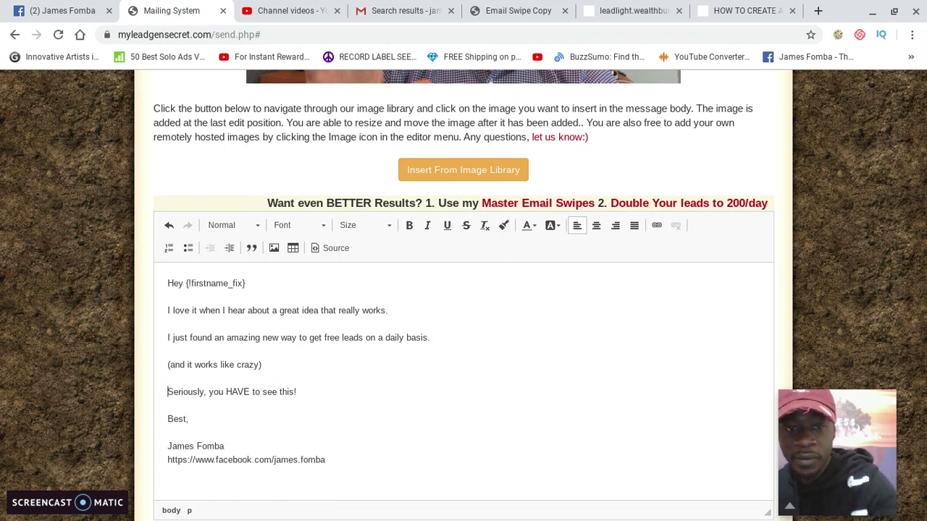
Step: Copy the leadlight.wealthbuildercareers.com page address and paste it on a new line below "(and it works like crazy)" in the message
click(600, 6)
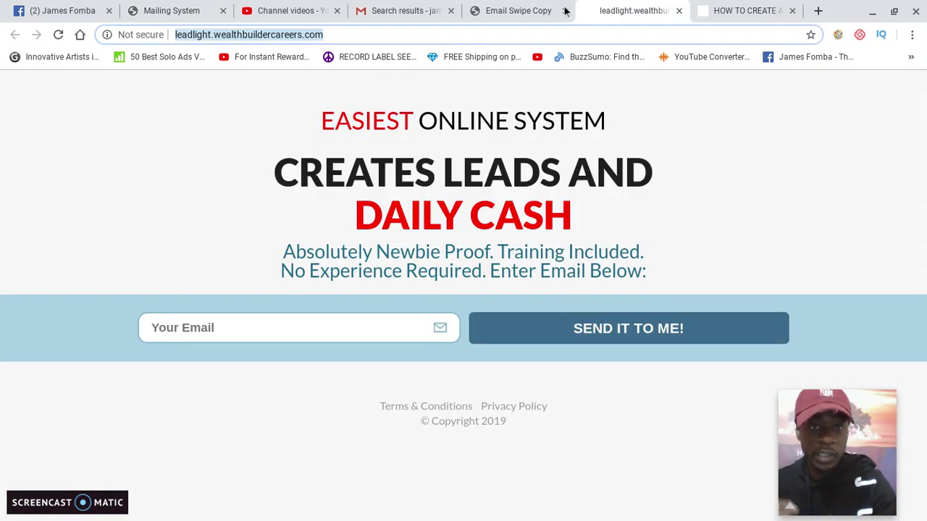
triple_click(362, 34)
key(ctrl+c)
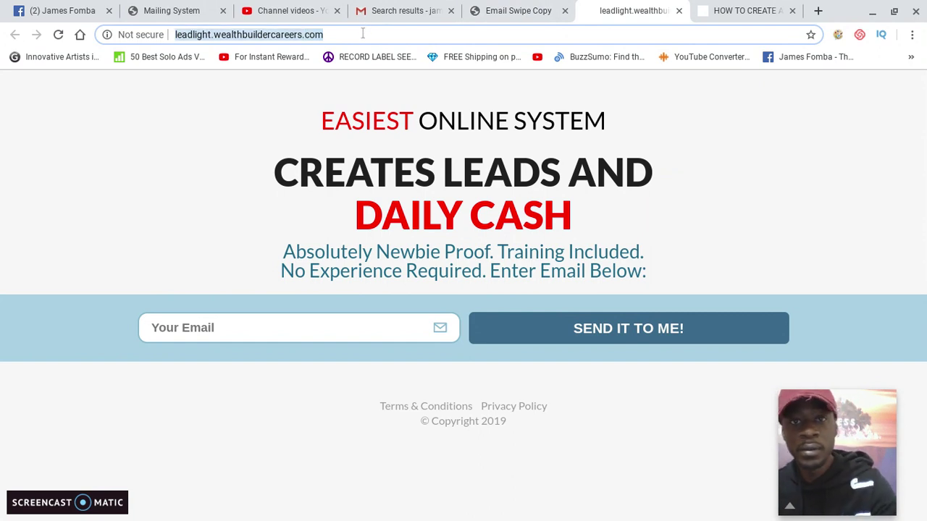
click(185, 9)
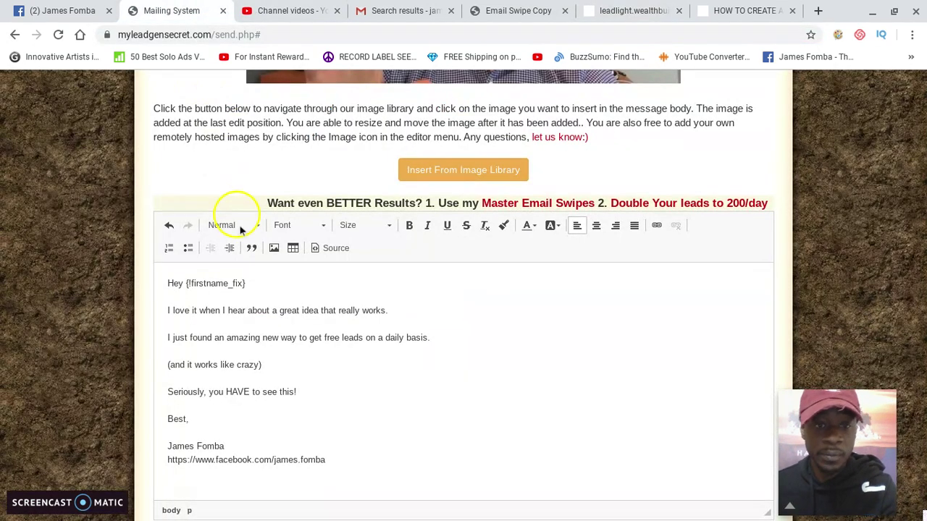
click(276, 367)
key(Return)
key(Return)
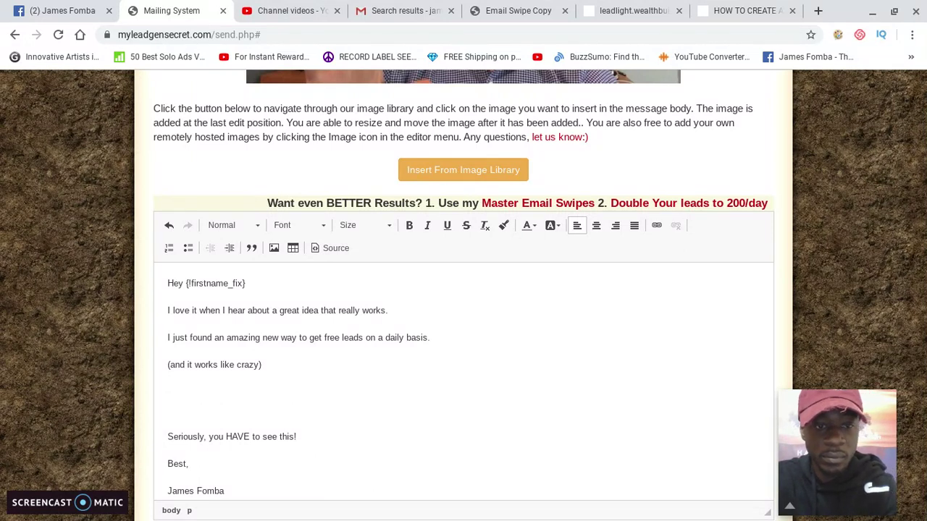
key(BackSpace)
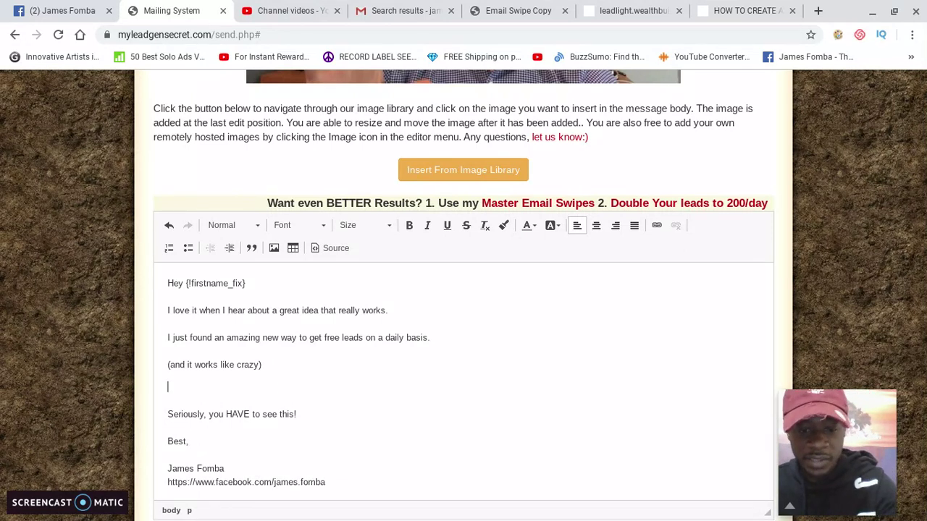
key(ctrl+v)
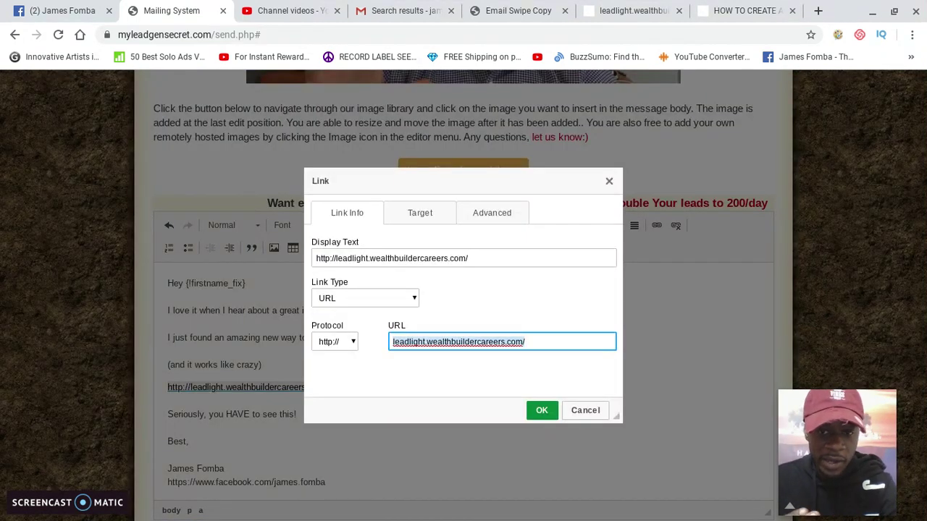
Step: Set the display text of the leadlight.wealthbuildercareers.com link in the message body to "Click here"
triple_click(362, 258)
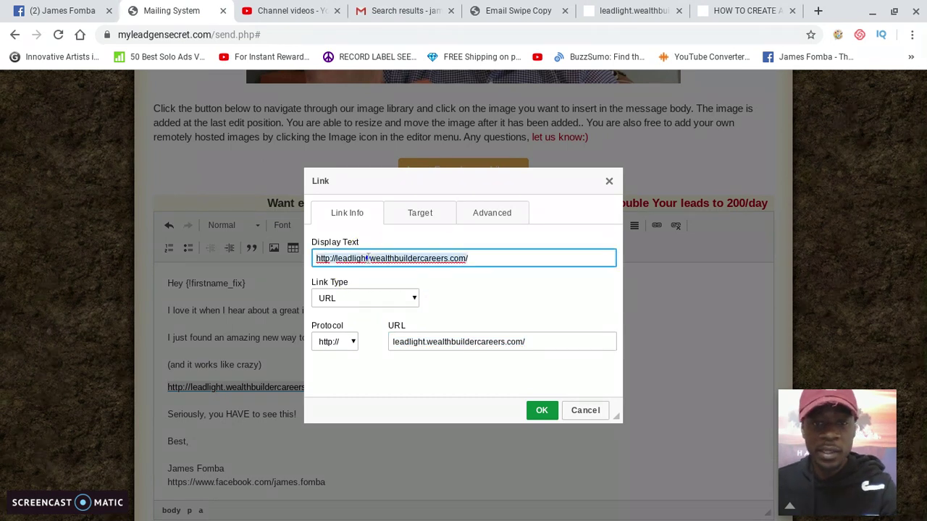
text(Click here)
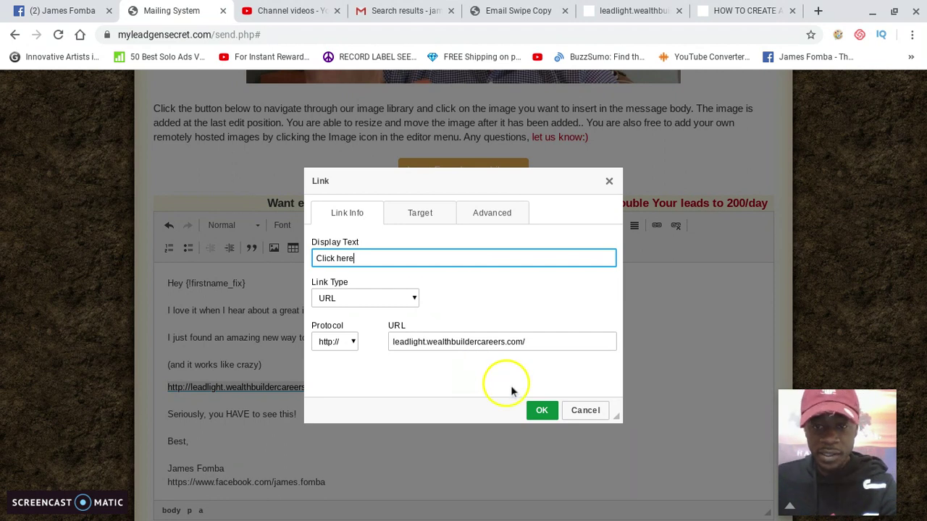
click(542, 407)
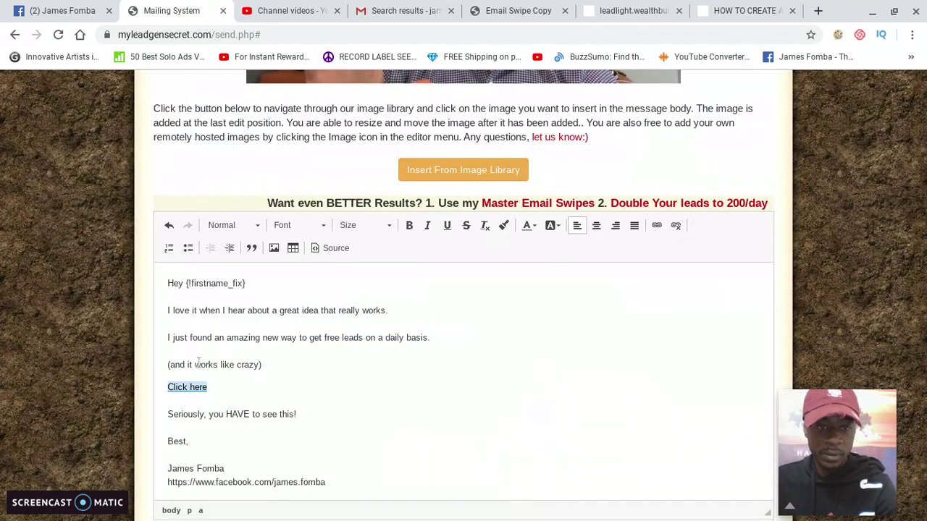
click(213, 391)
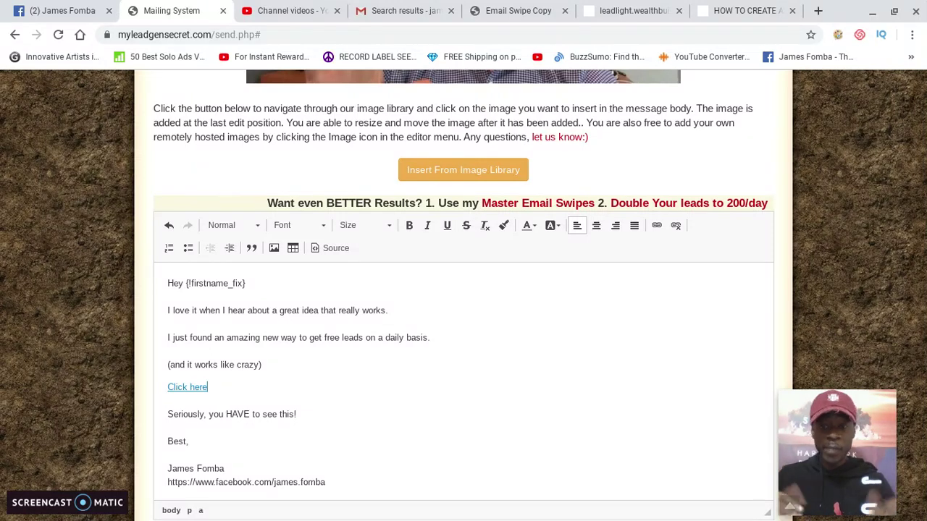
Step: Review the mailing from the end of the message body back up to the mailing type and selected leads
scroll(463, 289, down, 3)
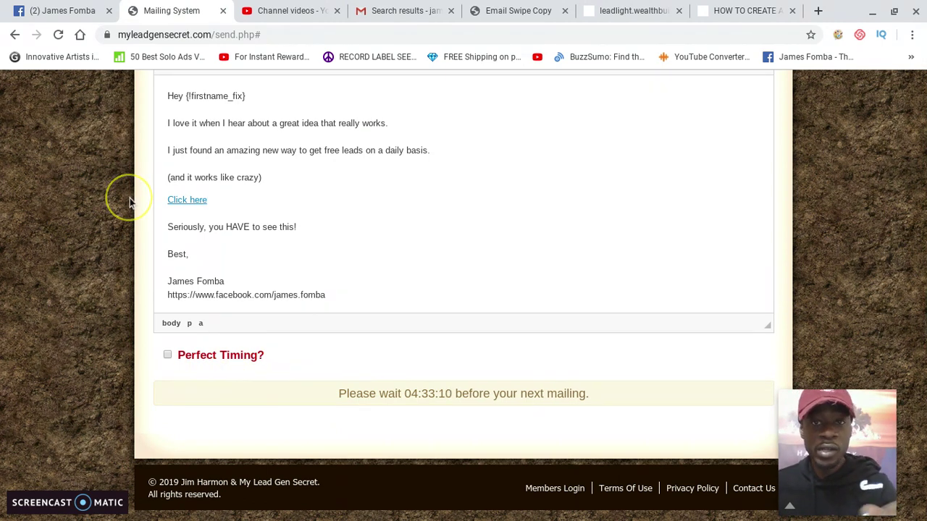
scroll(130, 202, up, 10)
scroll(464, 295, up, 4)
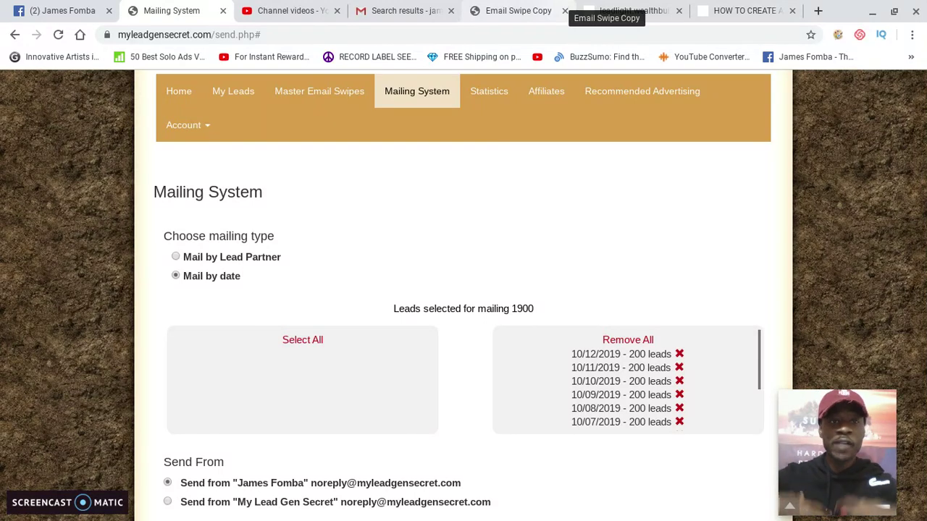
Step: Switch to Gmail and look through the opt-in notification emails in the "priceless possibilities opt in" search results
click(370, 5)
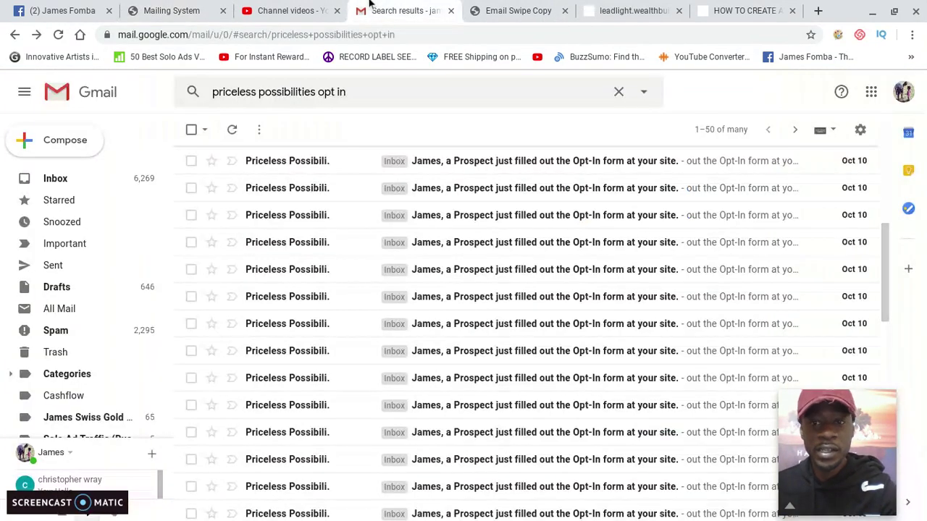
scroll(536, 333, down, 5)
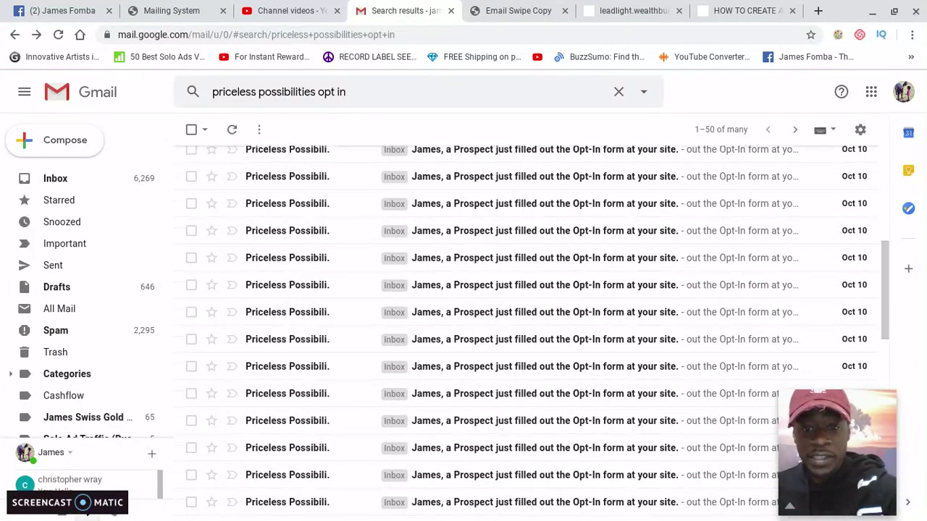
scroll(532, 333, down, 1)
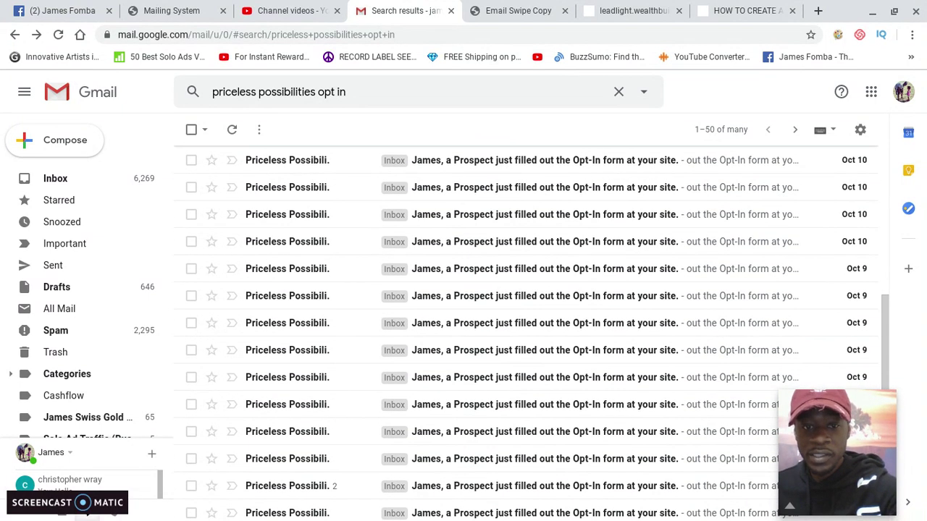
scroll(532, 333, up, 3)
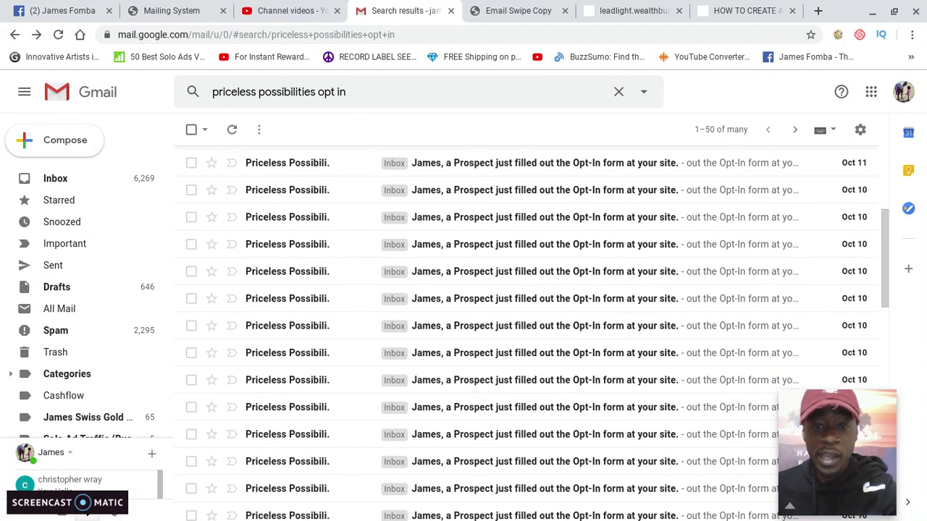
Step: Switch to Power Lead System, open the test link of "My Lead Generation Secret 2020" from My WebPages, and view the page's bonus section
click(635, 9)
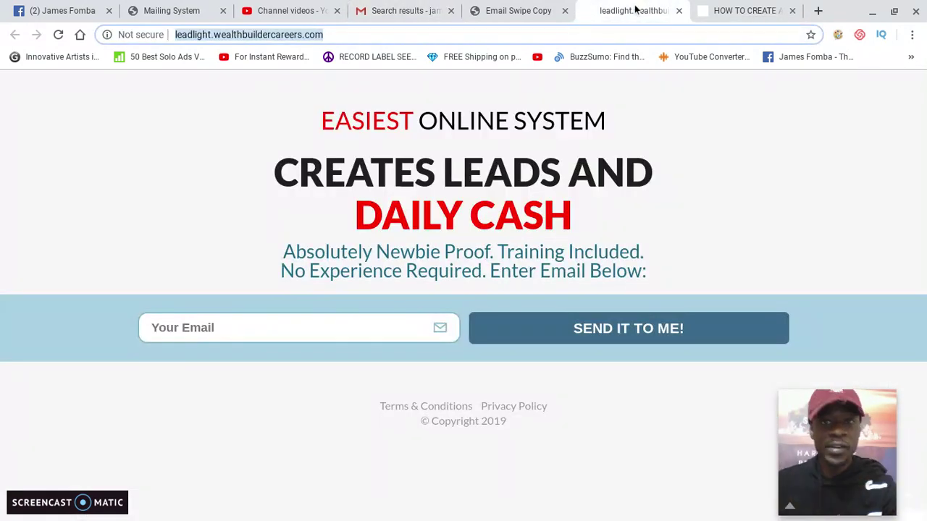
click(527, 9)
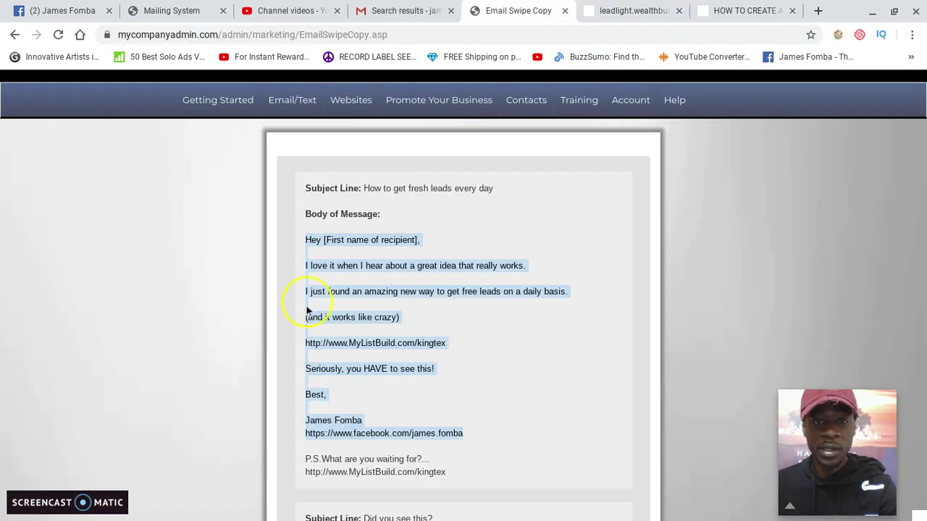
scroll(306, 311, up, 2)
mouse_move(321, 168)
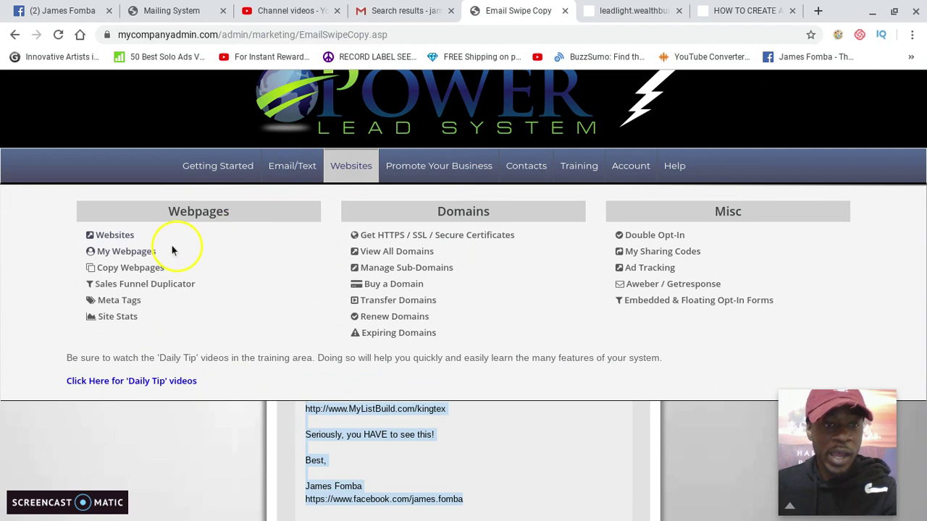
click(135, 251)
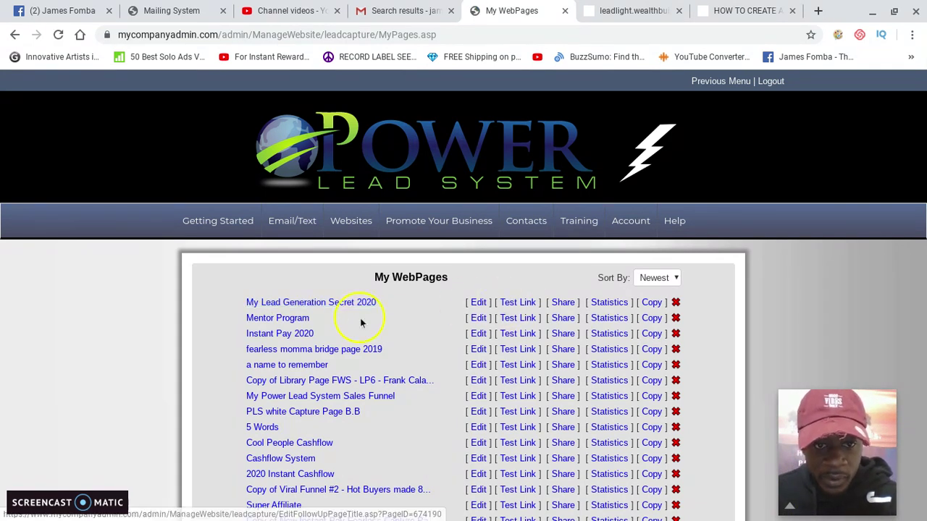
click(515, 303)
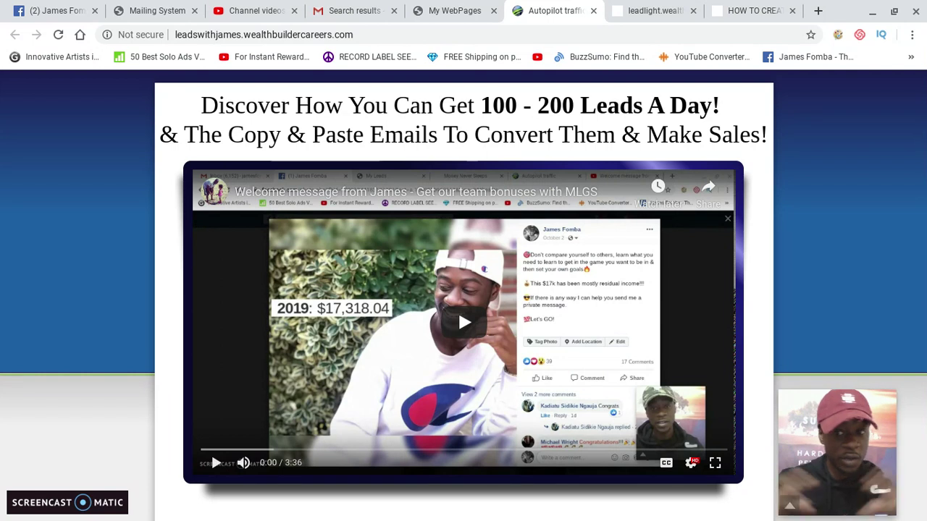
scroll(211, 452, down, 6)
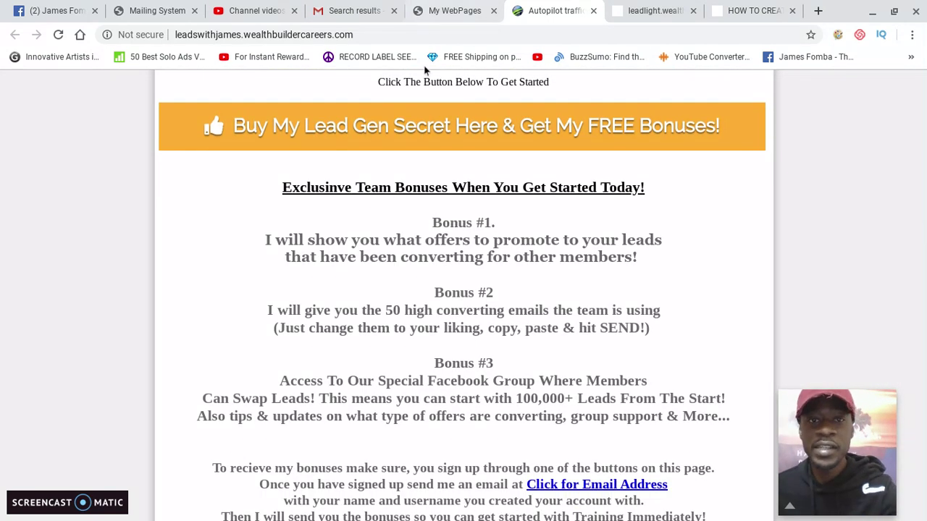
Step: Load leads.wealthbuildercareers.com in place of the bonus page and bring up its email opt-in form
click(441, 39)
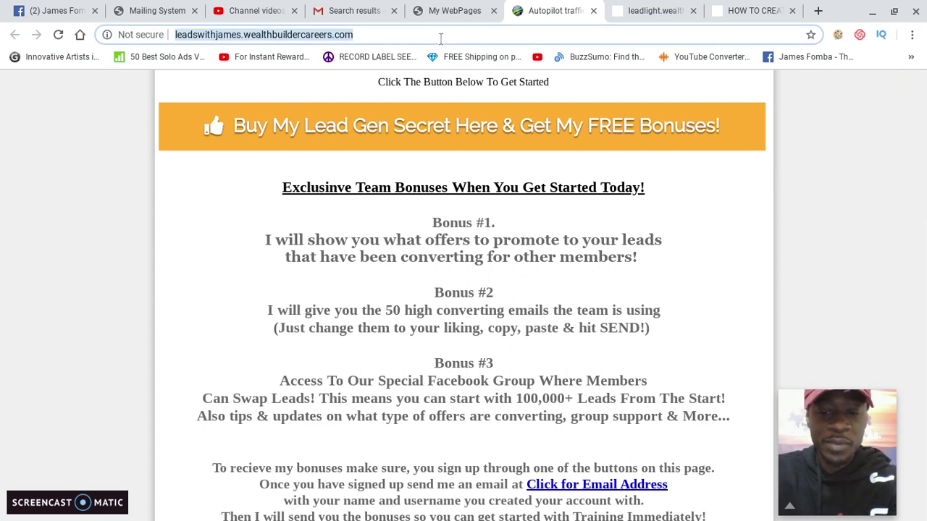
text(leads.)
key(Return)
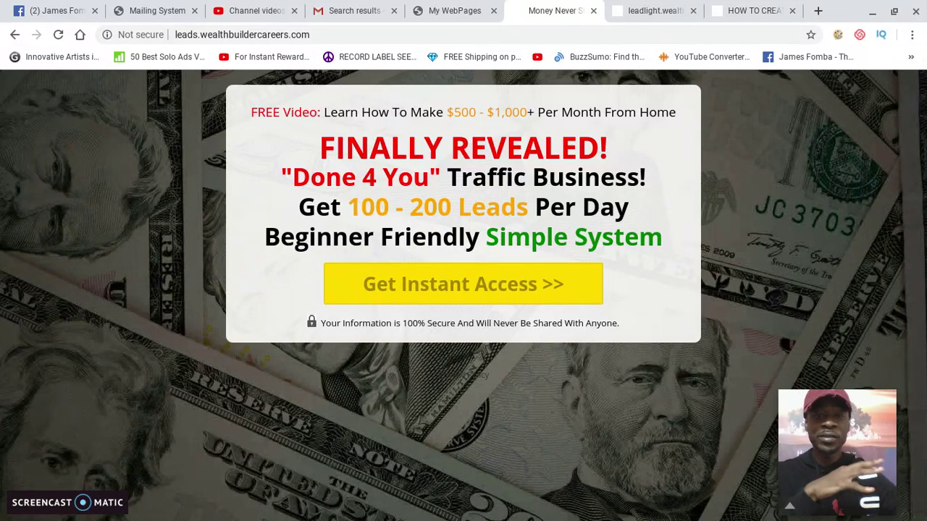
click(353, 301)
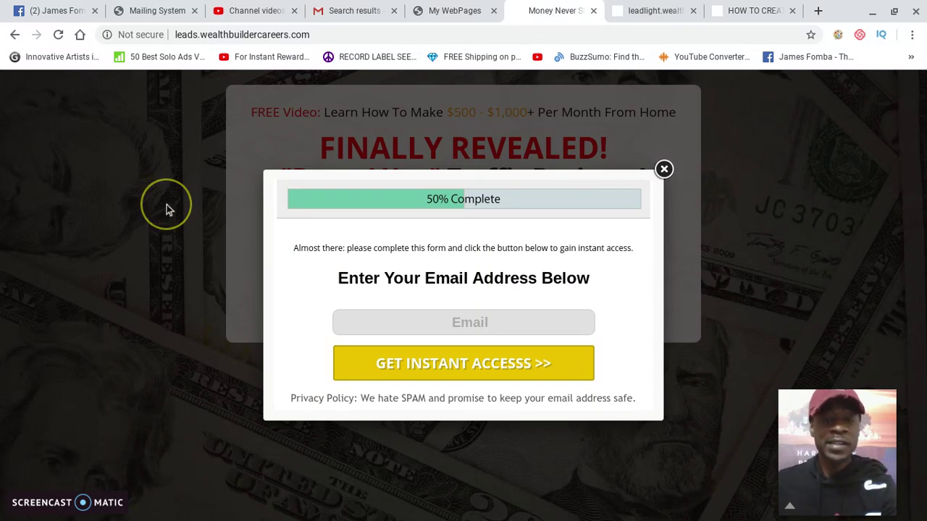
click(153, 6)
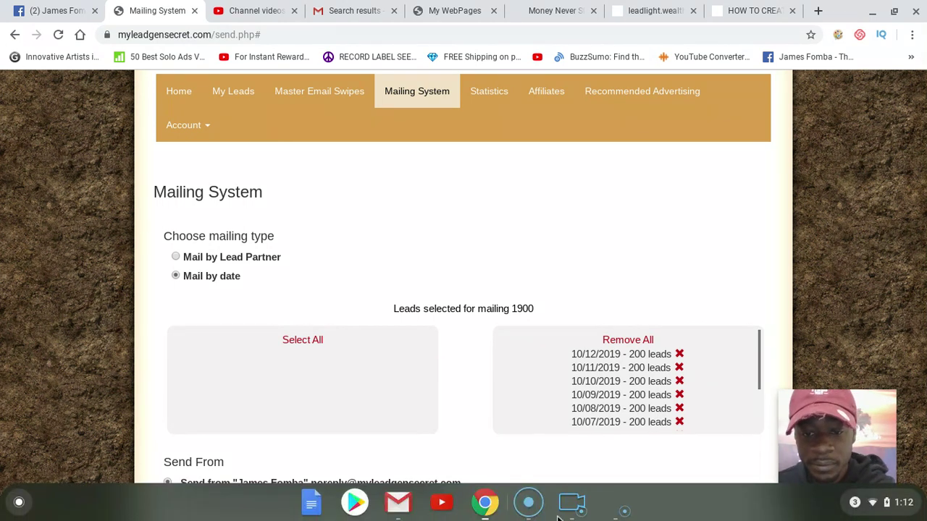
click(543, 512)
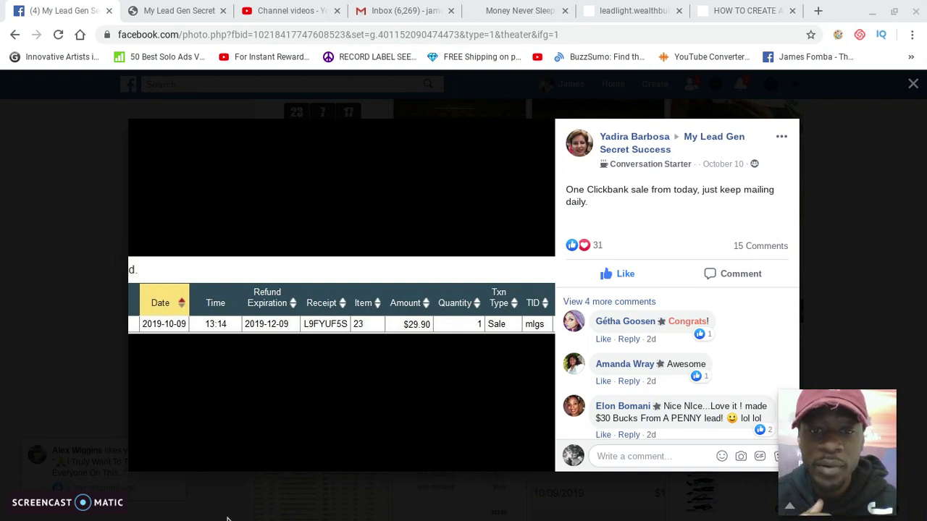
Step: Browse the sales-proof photos of the My Lead Gen Secret Success group on Facebook and examine the members' commission reports
key(Right)
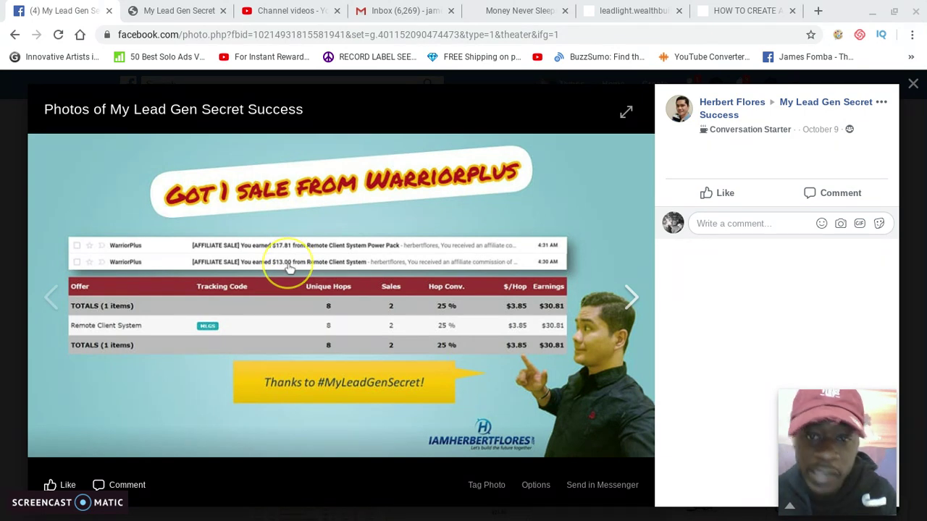
click(369, 310)
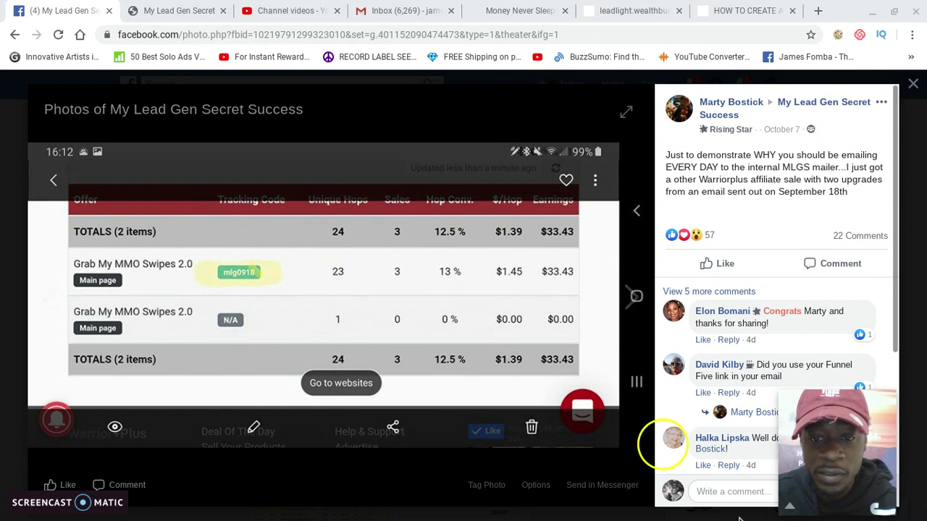
key(Right)
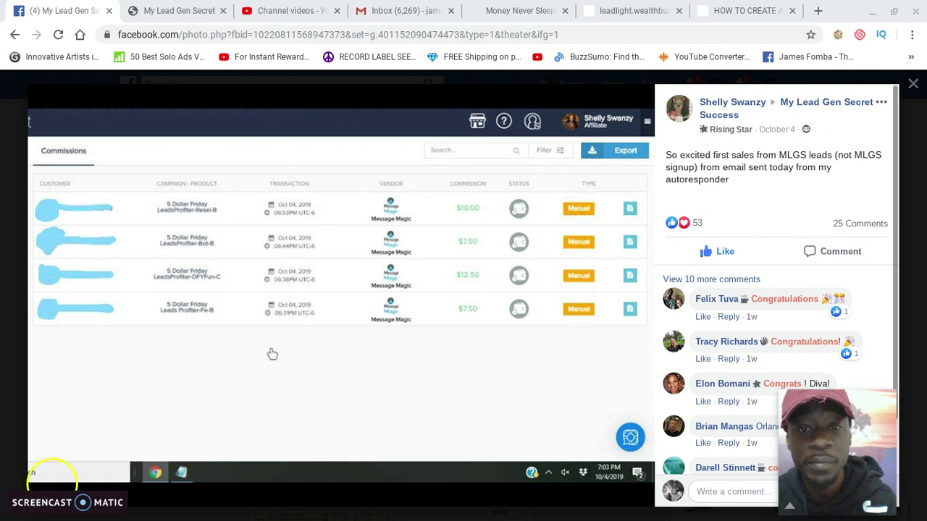
mouse_move(455, 306)
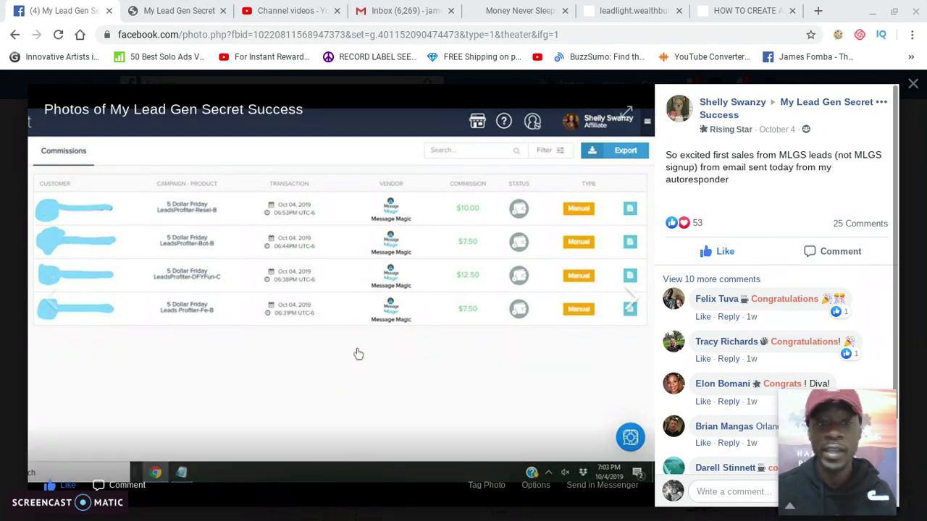